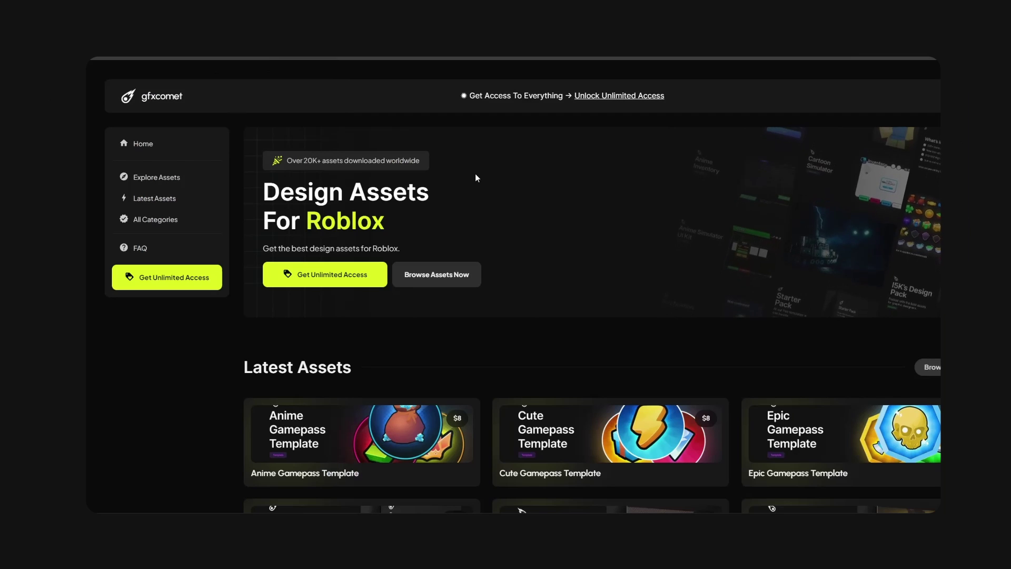
Step: Browse the latest Roblox design assets and categories on the gfxcomet home page
scroll(495, 179, "down", 3)
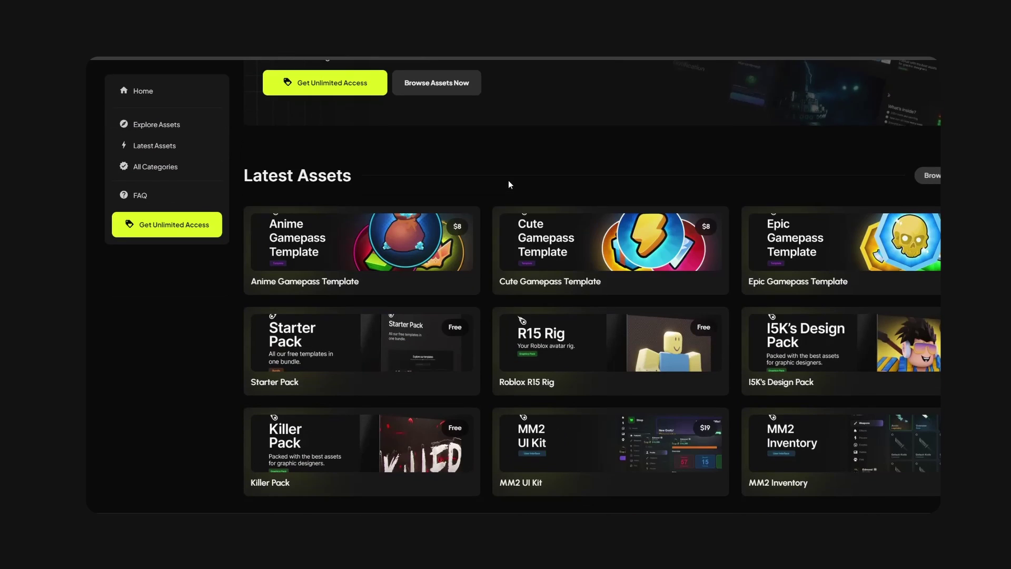
scroll(580, 279, "down", 2)
scroll(156, 158, "up", 2)
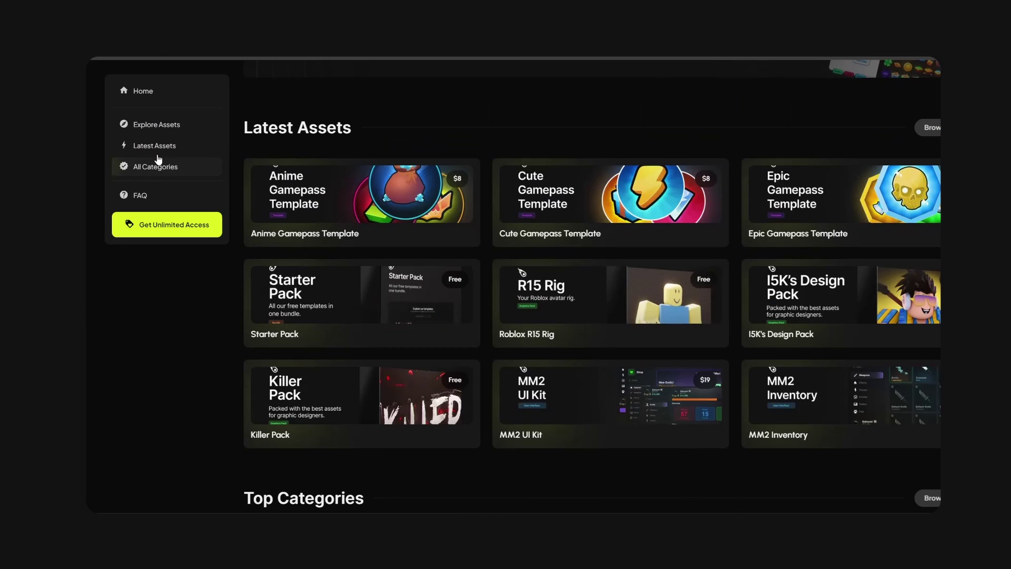
scroll(156, 143, "down", 1)
left_click(158, 127)
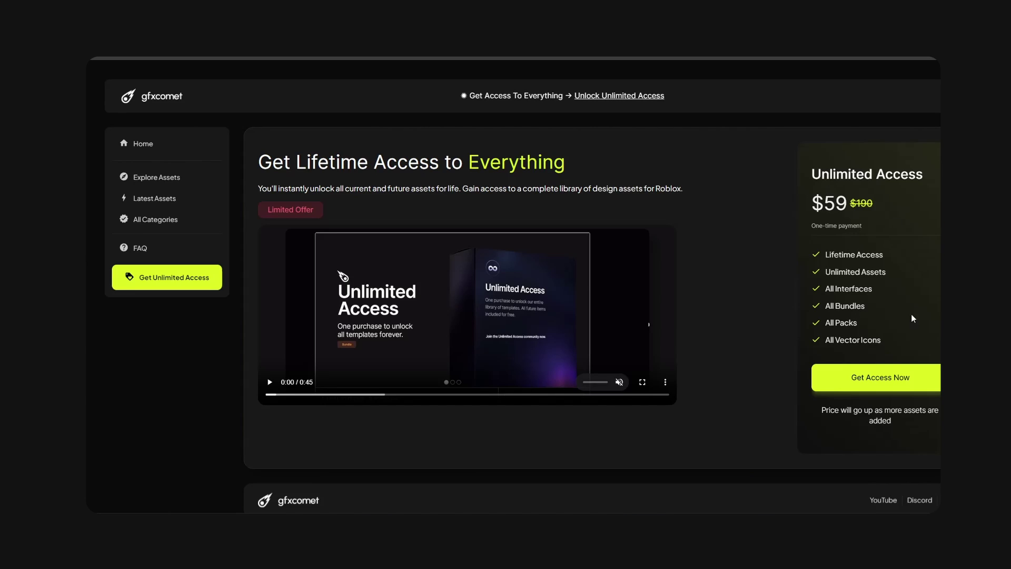
Step: Open the Unlimited Access product page from the lifetime access offer and look through it
left_click(880, 375)
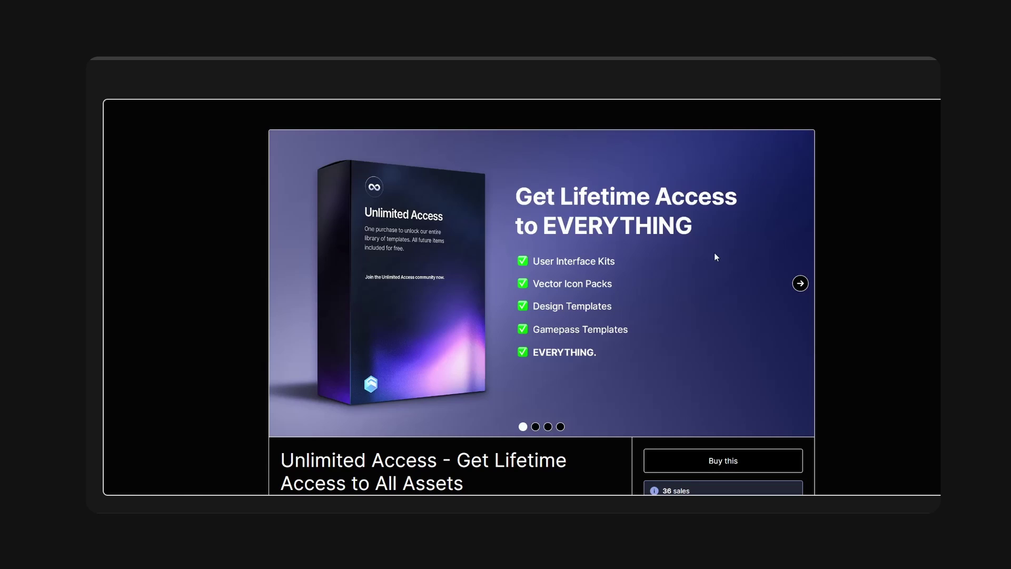
scroll(680, 261, "down", 5)
scroll(666, 262, "down", 10)
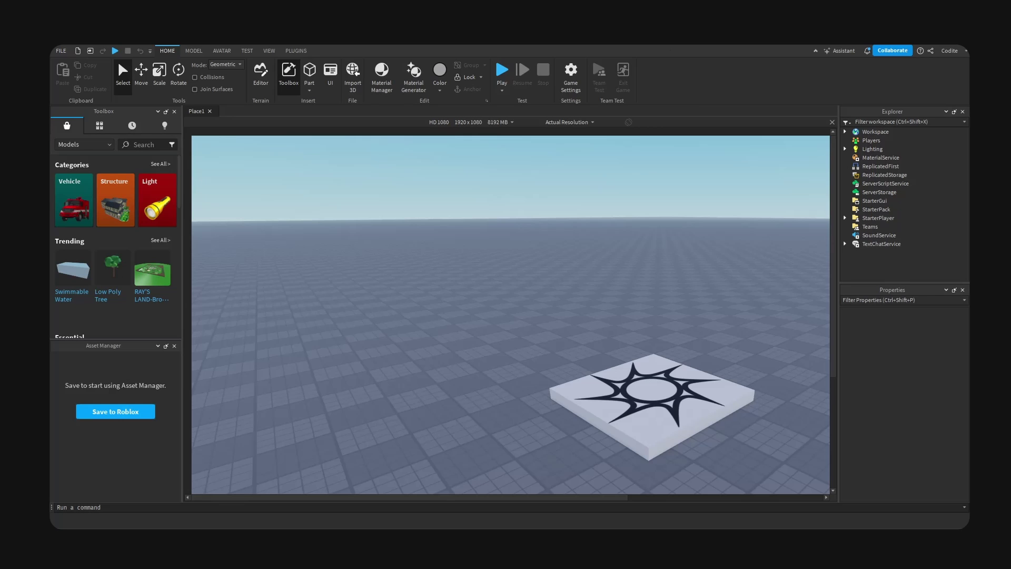
left_click_drag(581, 497, 628, 497)
left_click(567, 122)
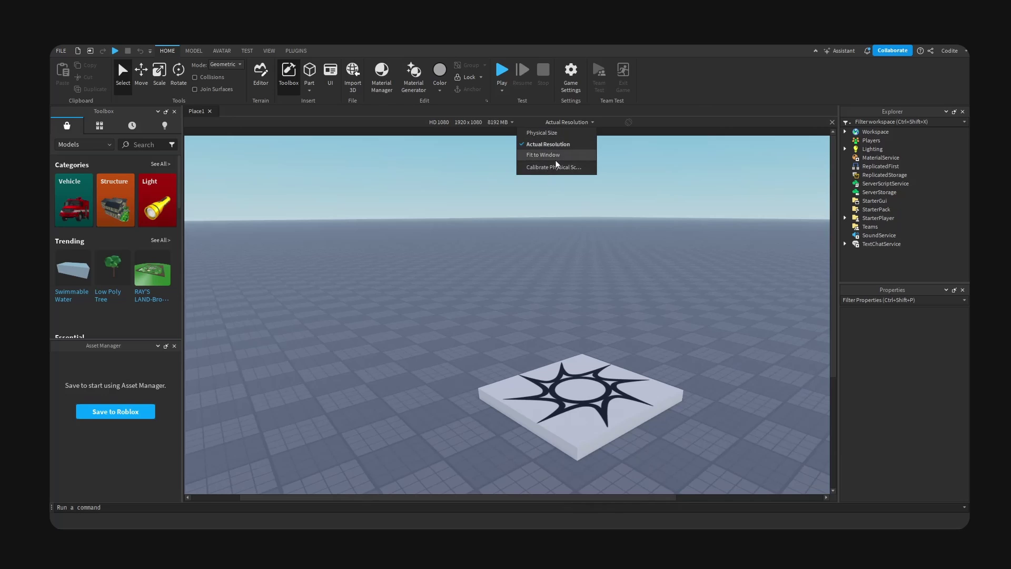
left_click(444, 192)
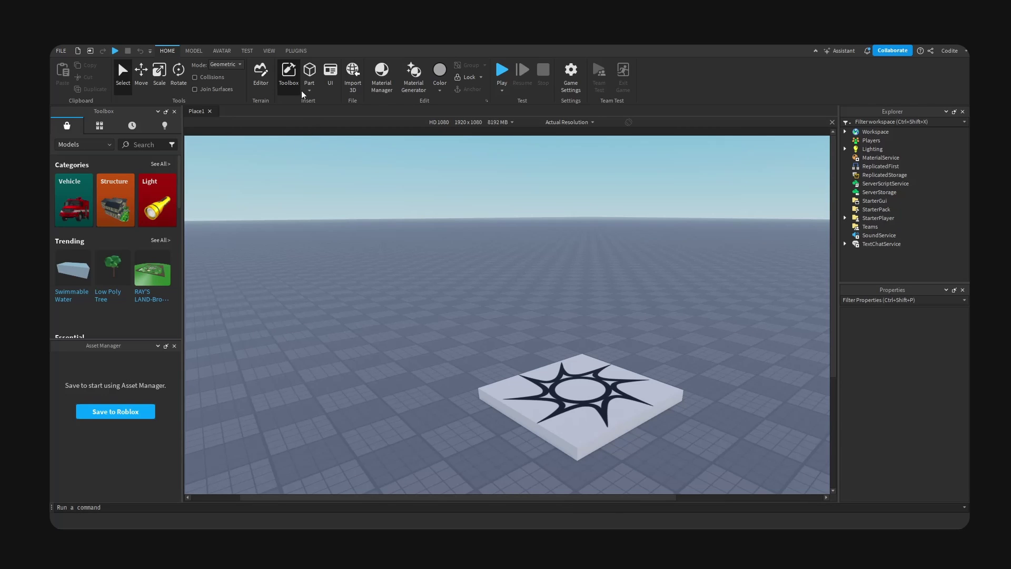
Step: Toggle device emulation off and on again, and set the emulated view's scaling to Fit to Window
left_click(247, 51)
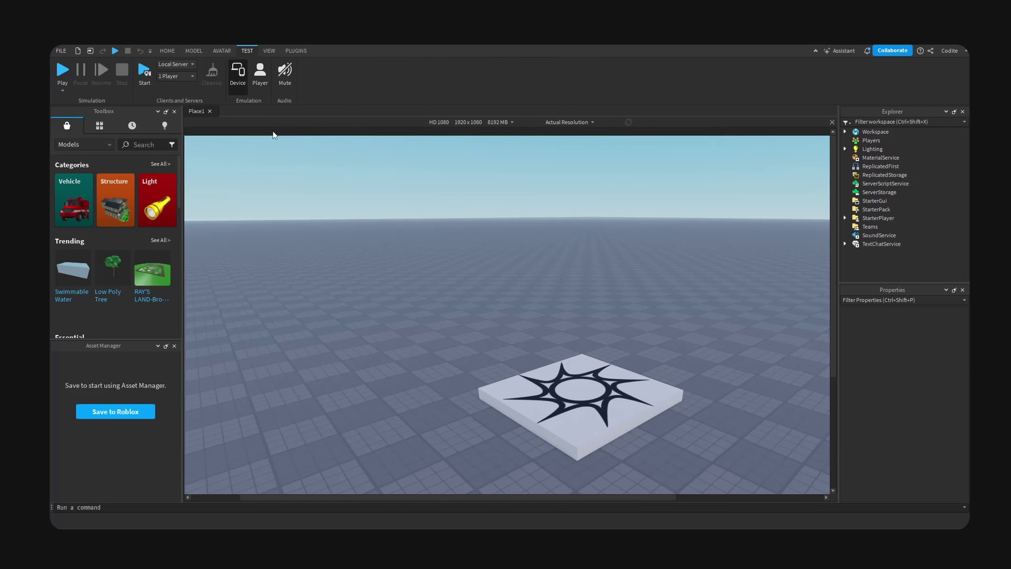
left_click(240, 79)
left_click(240, 79)
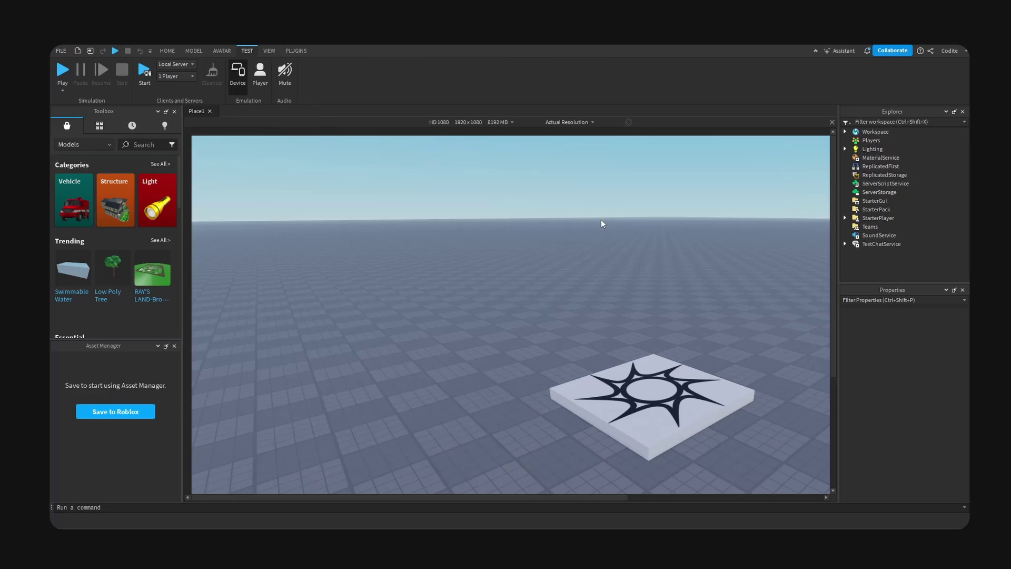
left_click(571, 124)
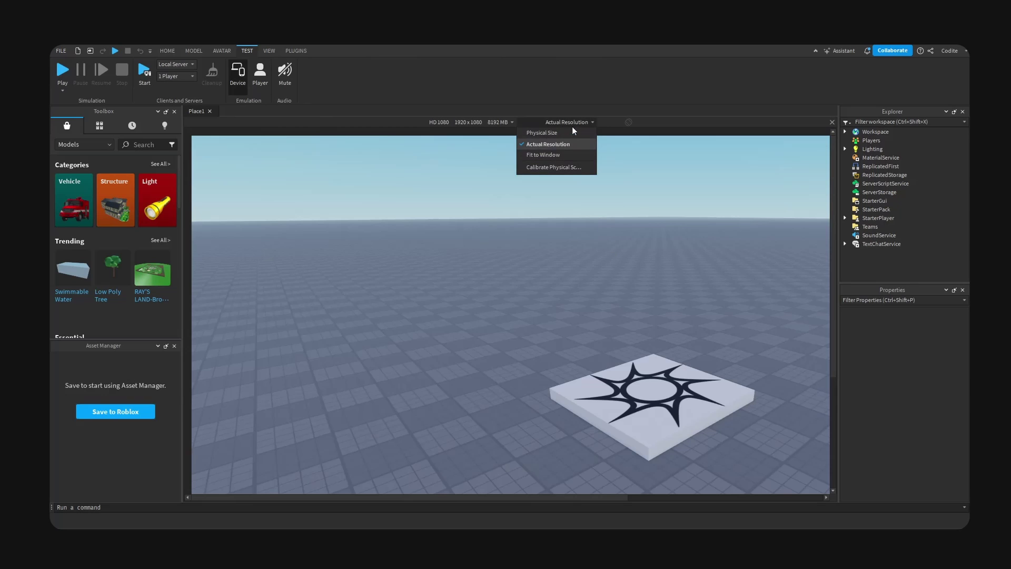
left_click(543, 155)
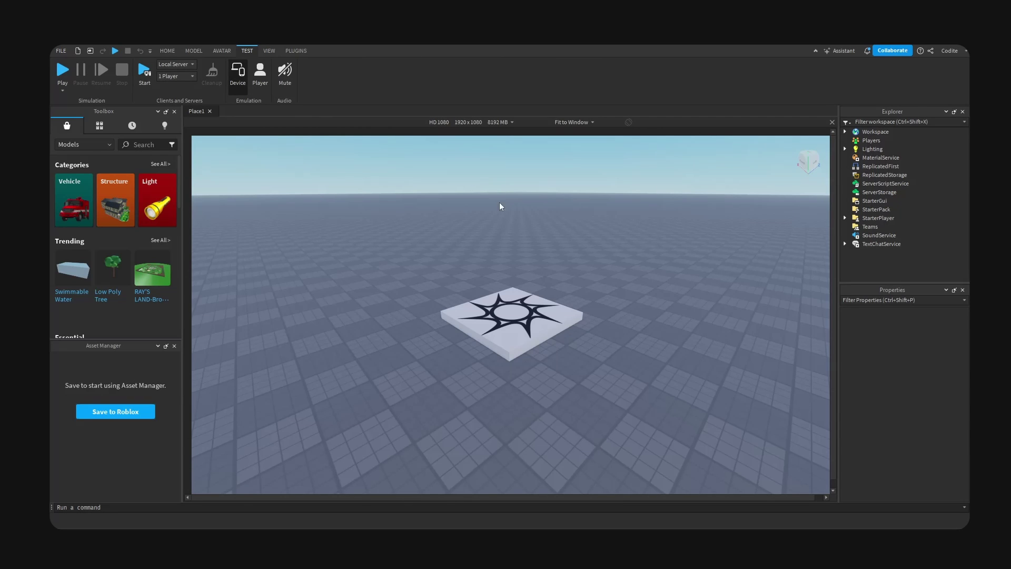
Step: Insert a ScreenGui into StarterGui and name it Buttons
left_click(892, 201)
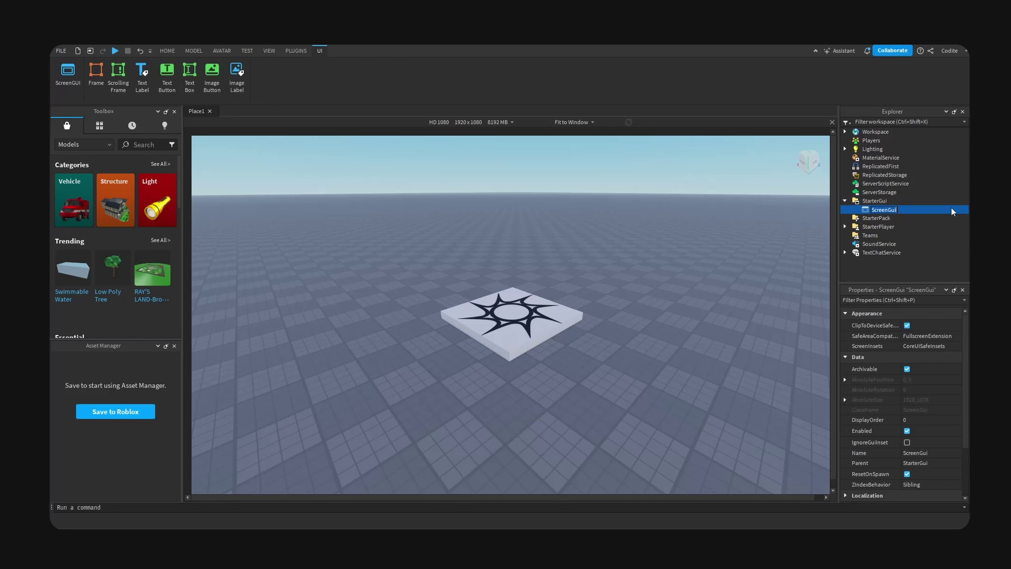
type("Buttons")
key("Return")
Step: Add a Frame inside the Buttons ScreenGui and rename it Canvas
left_click(899, 209)
type("fra")
left_click(890, 236)
left_click(888, 218)
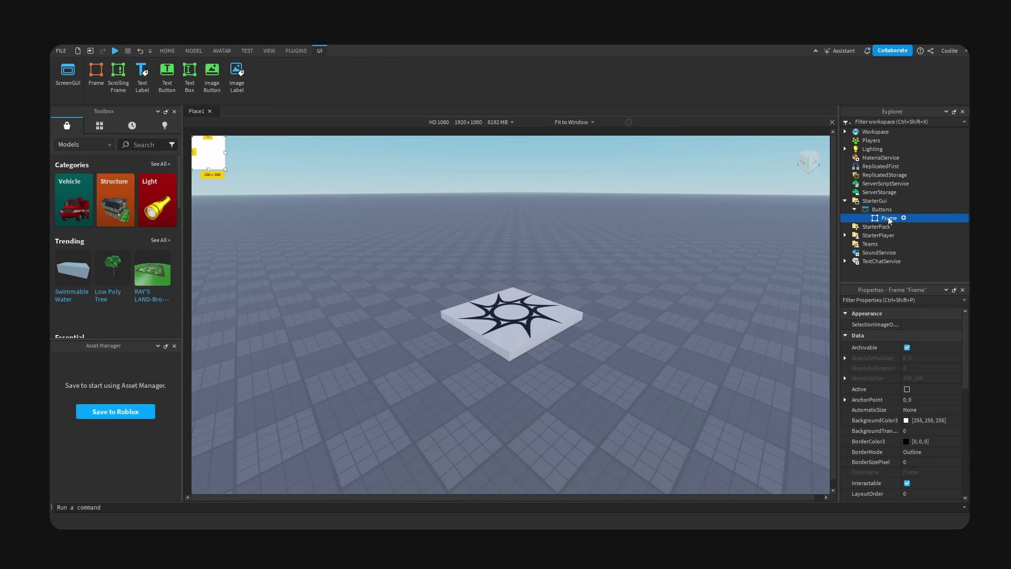
key("BackSpace")
key("BackSpace")
key("BackSpace")
key("BackSpace")
key("BackSpace")
type("Canvas")
key("Return")
Step: Open the UI Tools plugin together with its Anchor editor and Properties editor
left_click(298, 53)
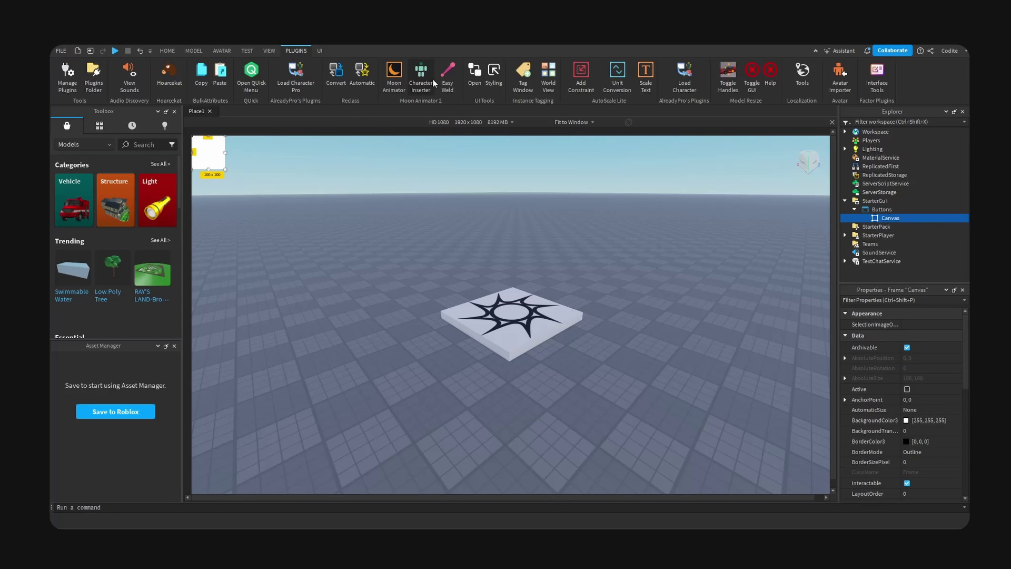
left_click(475, 81)
left_click(219, 201)
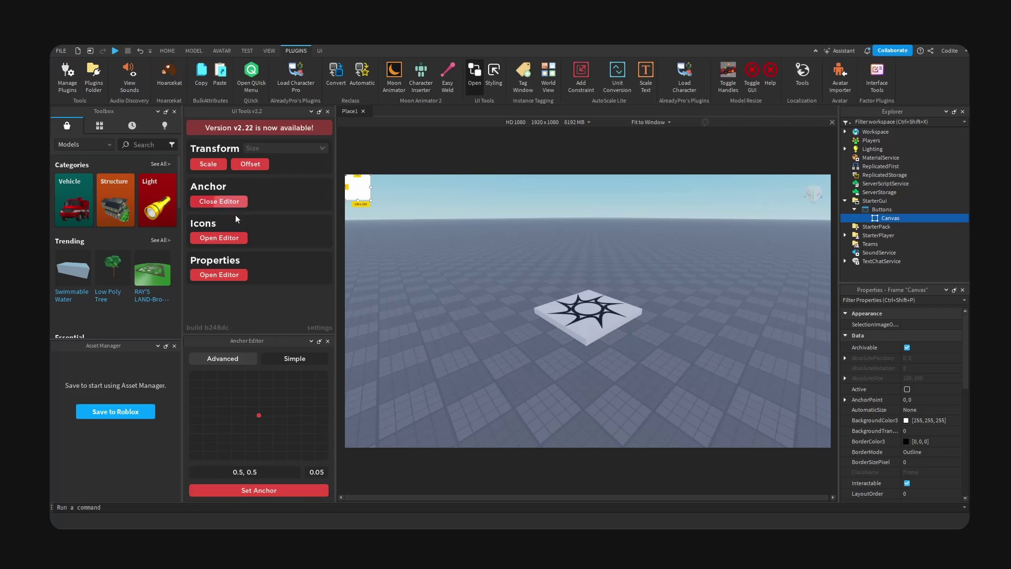
left_click(216, 275)
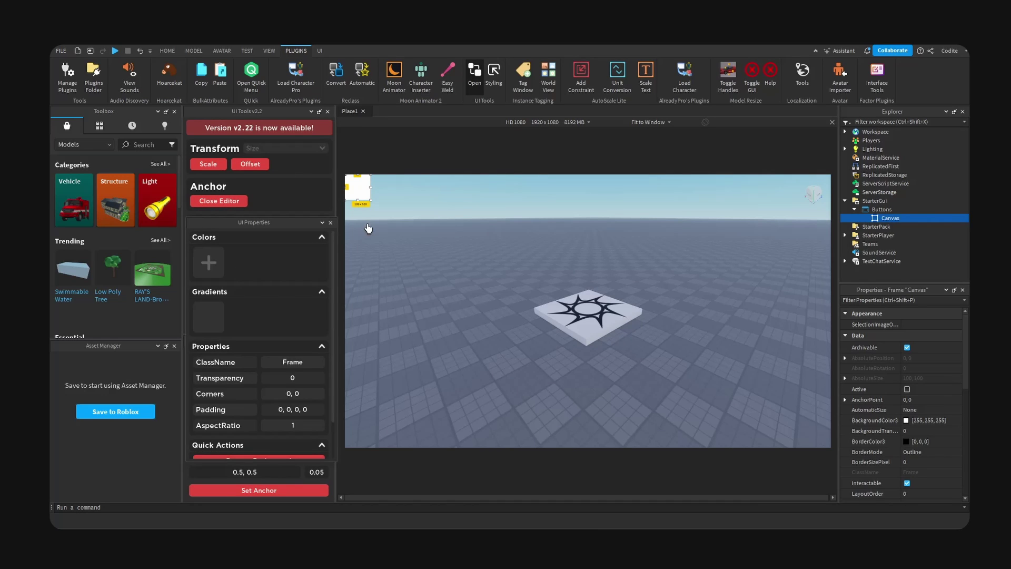
Step: Anchor the Canvas frame at 0.5, 0.5, fit it to its parent and remove its background
scroll(272, 400, "down", 2)
left_click(273, 491)
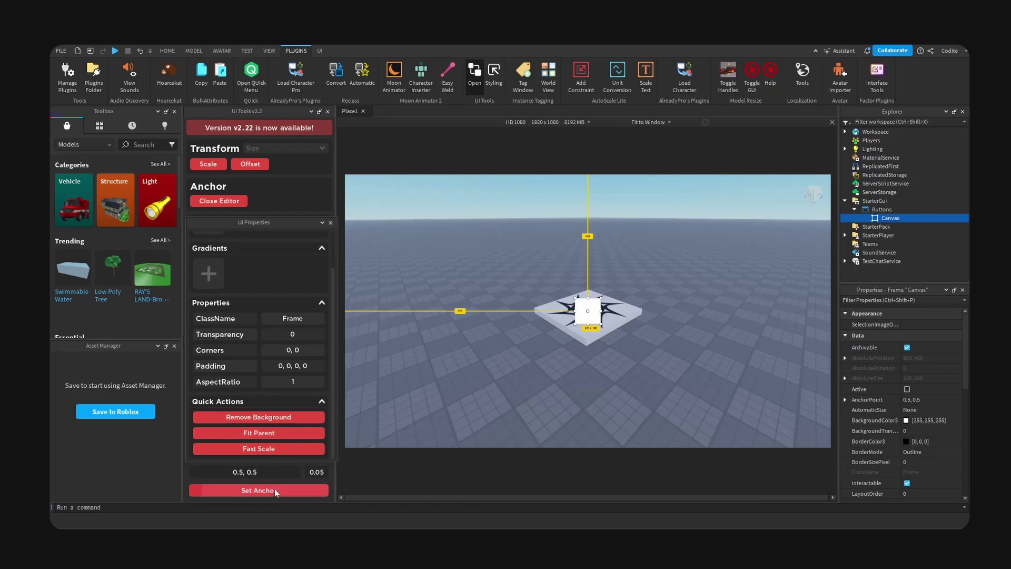
left_click(273, 433)
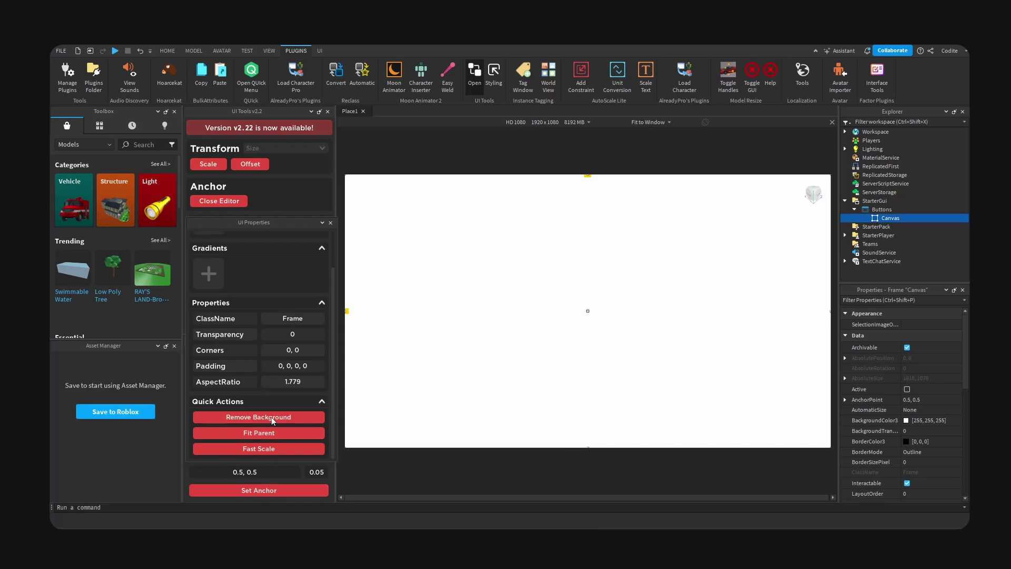
left_click(270, 417)
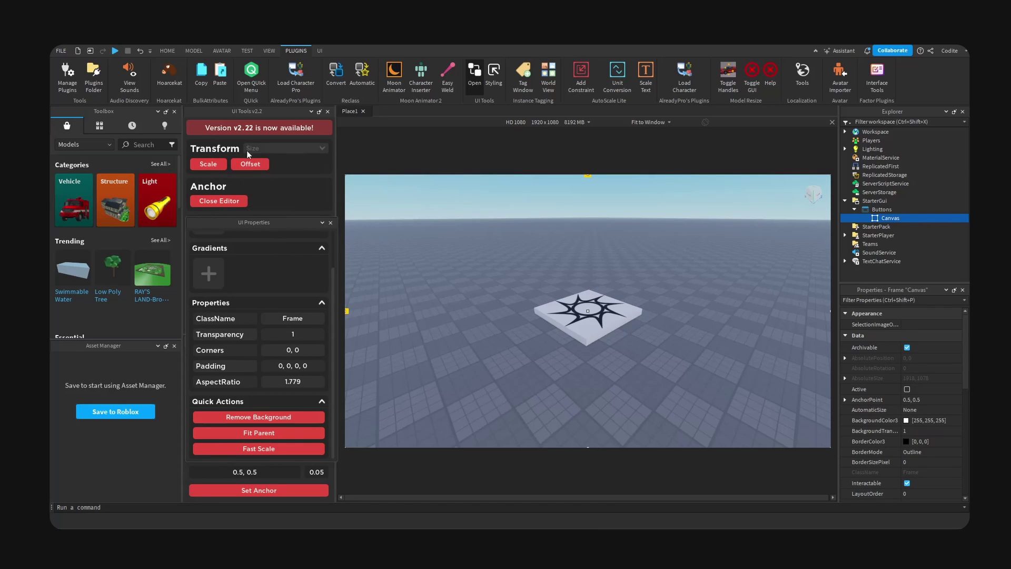
Step: Add a Frame inside Canvas and rename it Button
left_click(906, 218)
type("frame")
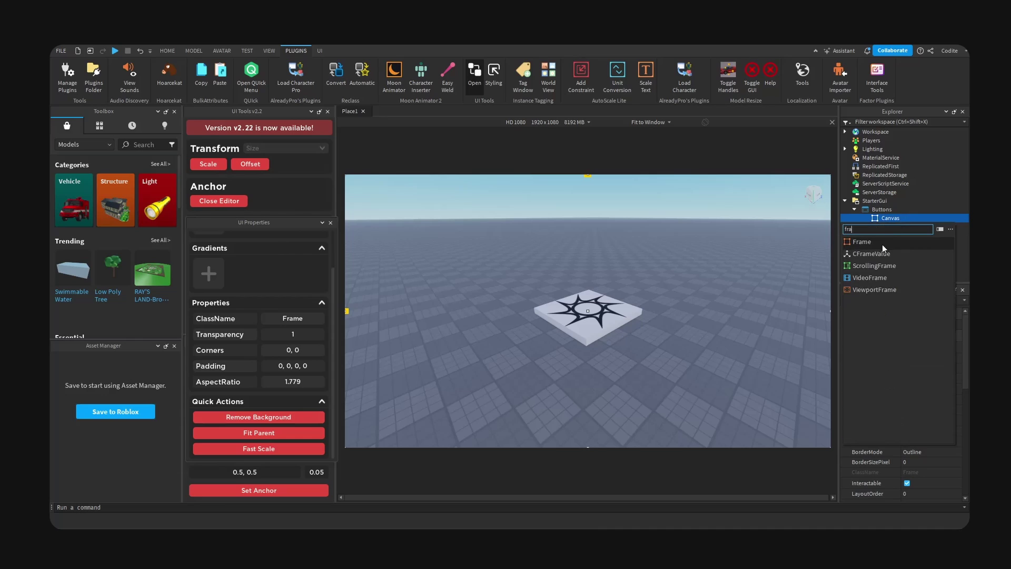
left_click(883, 244)
key("F2")
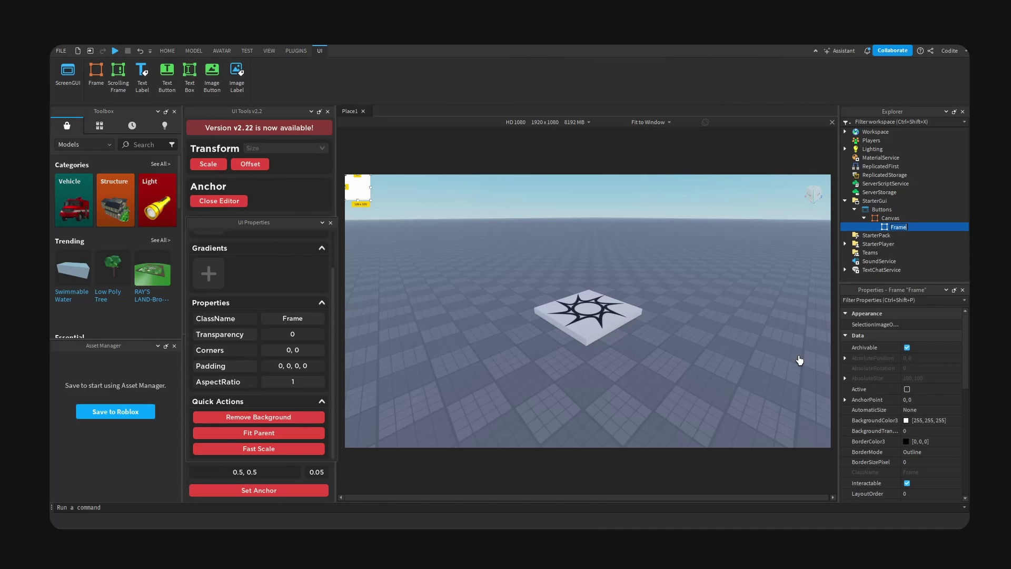
type("Buttonb")
key("Return")
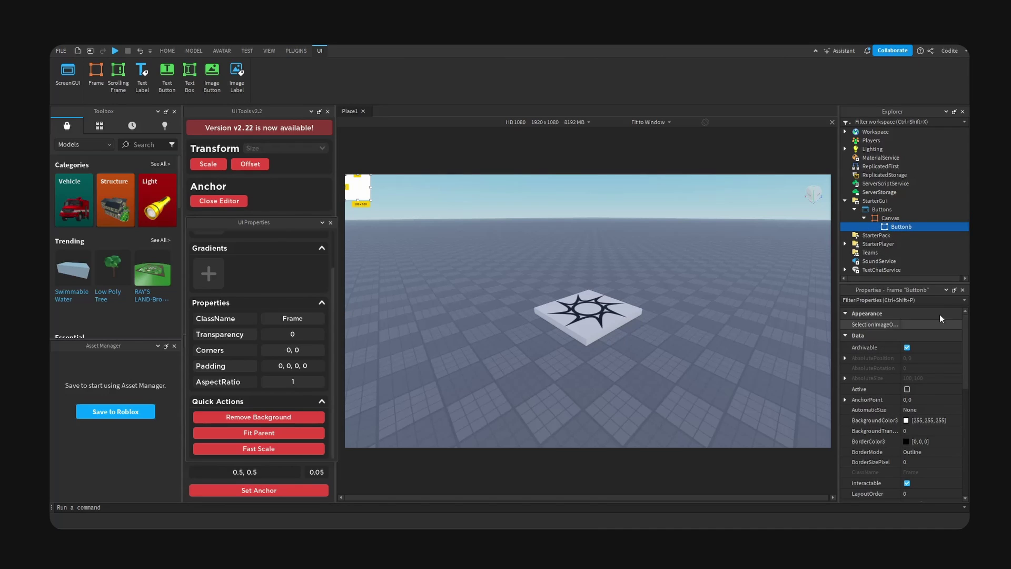
key("F2")
key("BackSpace")
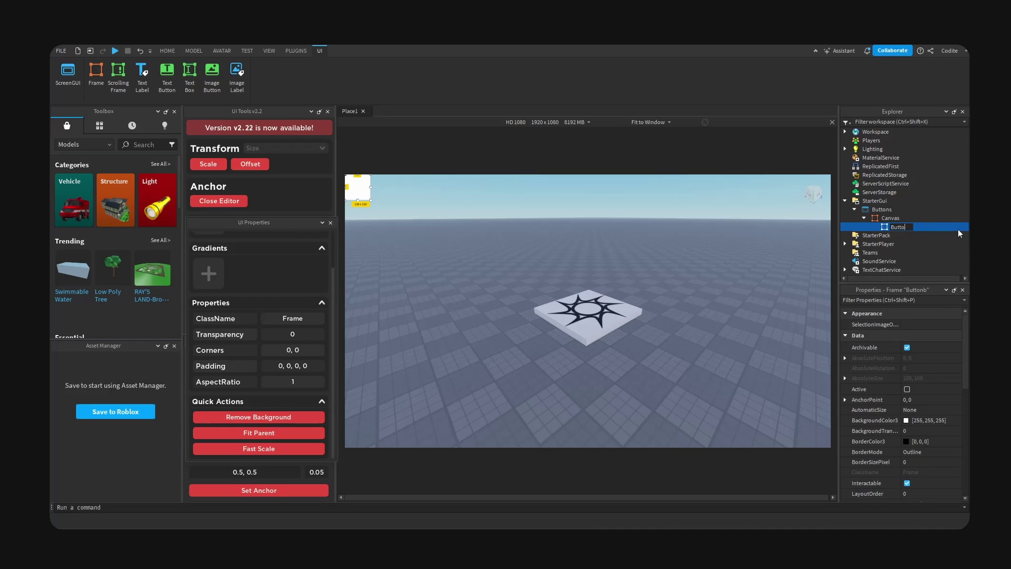
key("Return")
Step: Resize the Button frame to about 331 x 130 pixels and center it in the canvas with anchor 0.5, 0.5
left_click(261, 487)
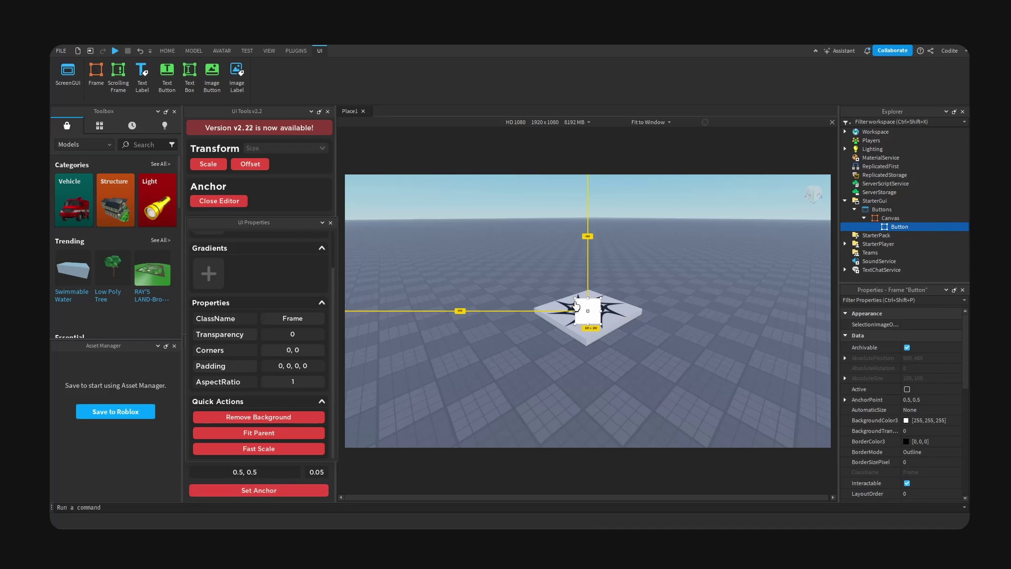
left_click_drag(574, 297, 515, 291)
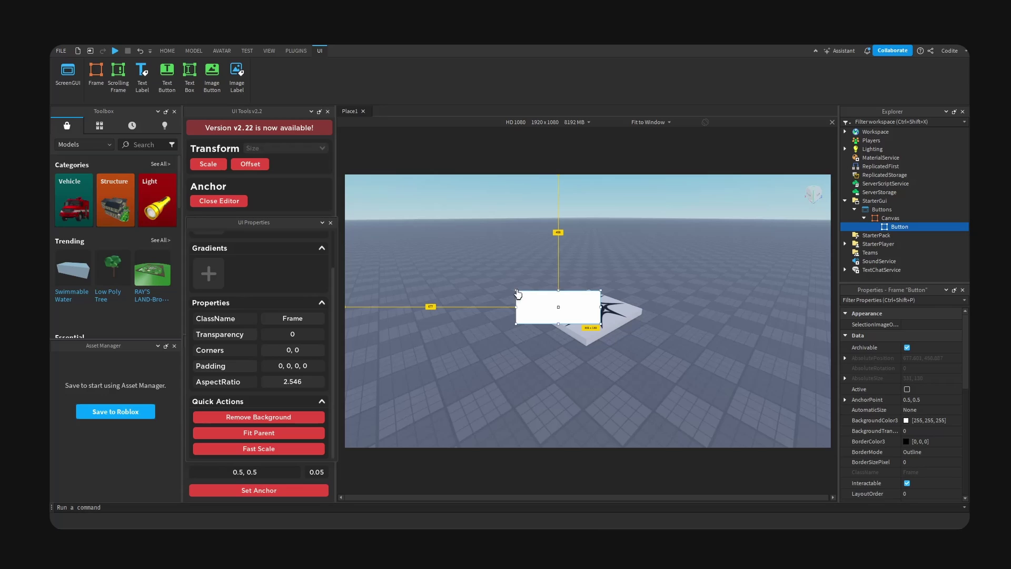
left_click(278, 490)
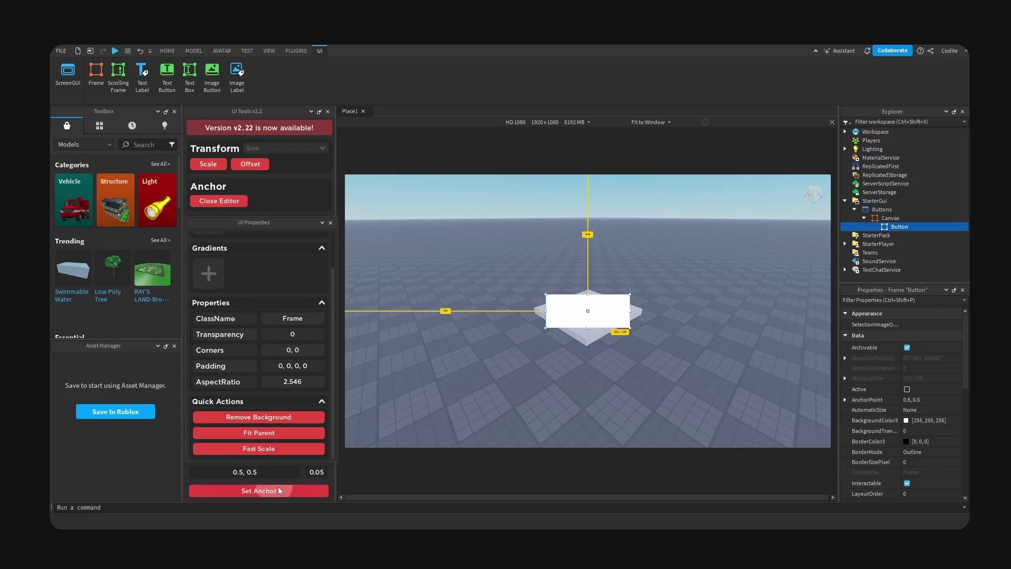
Step: Convert the Button frame to an ImageButton with the Reclass plugin and remove its background
left_click(305, 50)
left_click(335, 77)
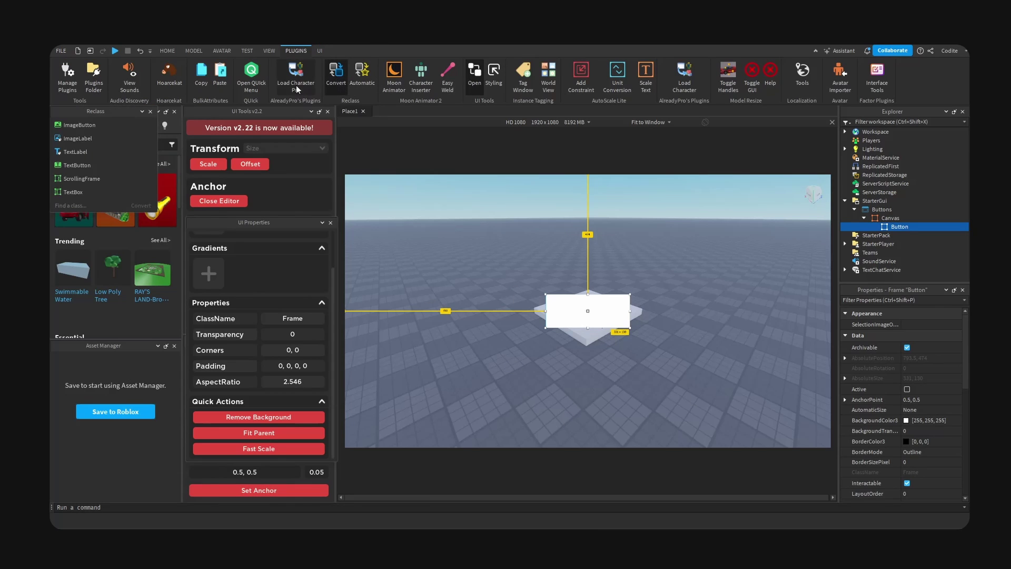
left_click(108, 124)
left_click(141, 206)
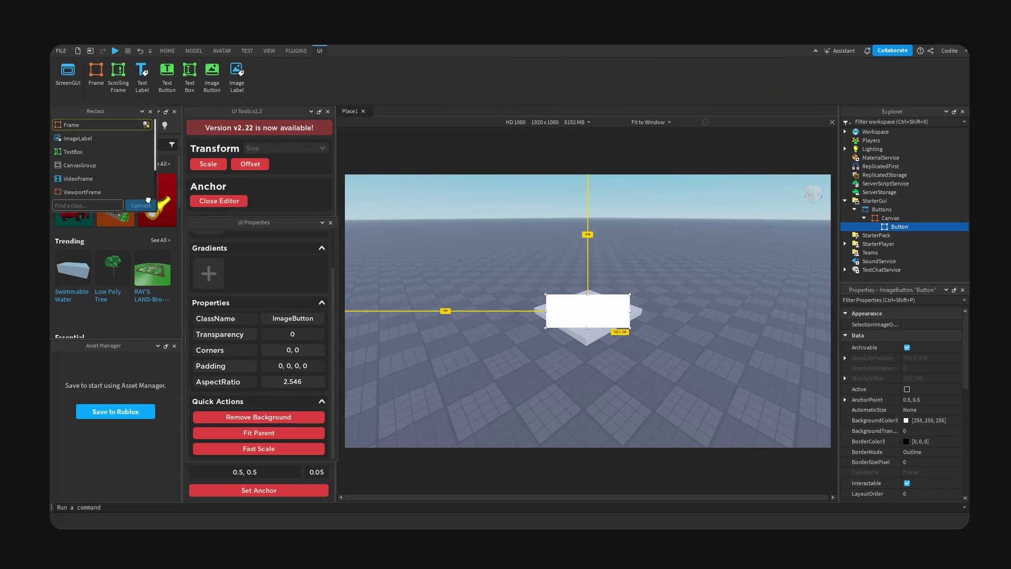
left_click(150, 111)
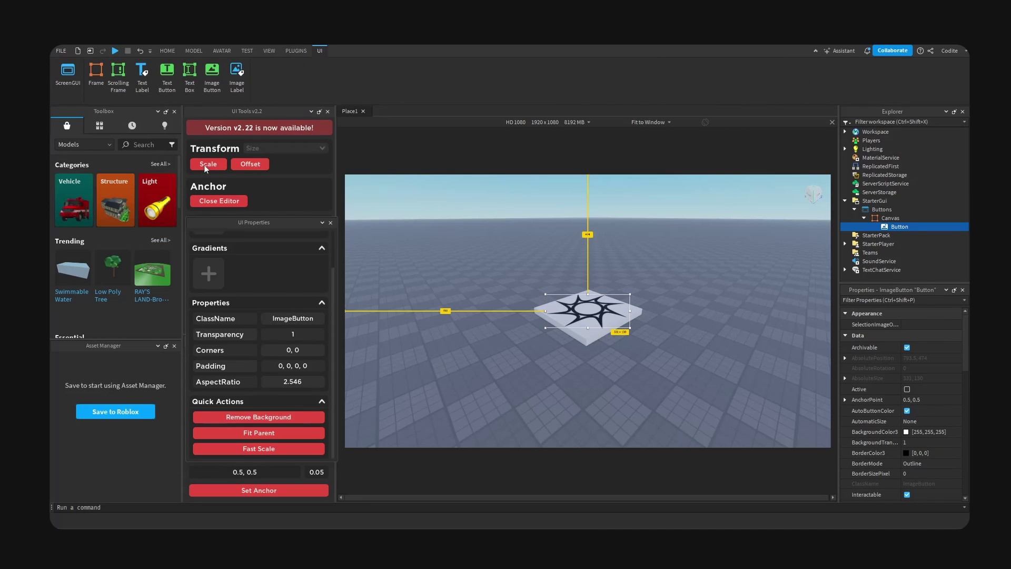
Step: Add a Frame inside the Button object and rename it Main
left_click(914, 226)
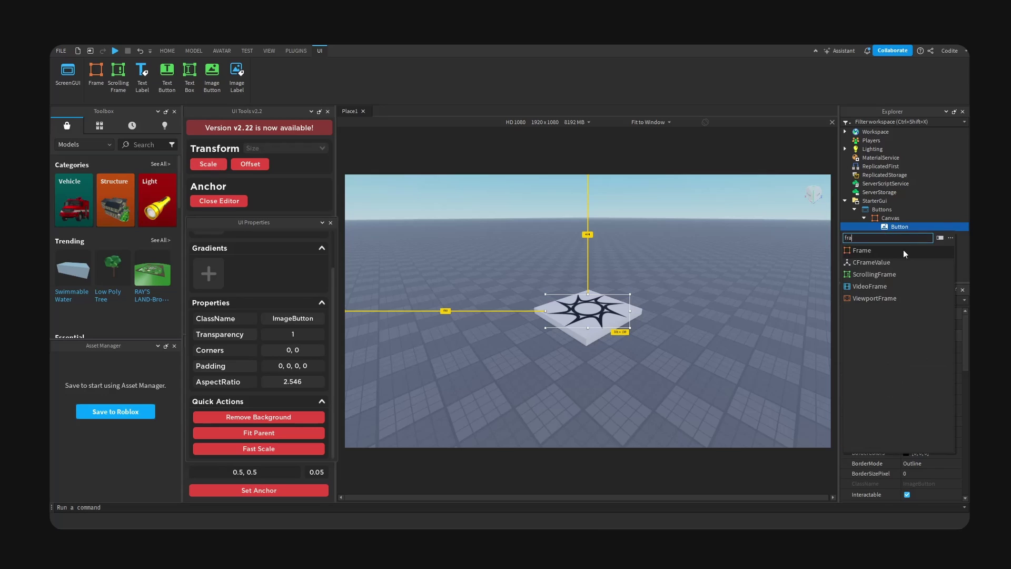
left_click(903, 250)
double_click(908, 235)
type("Main")
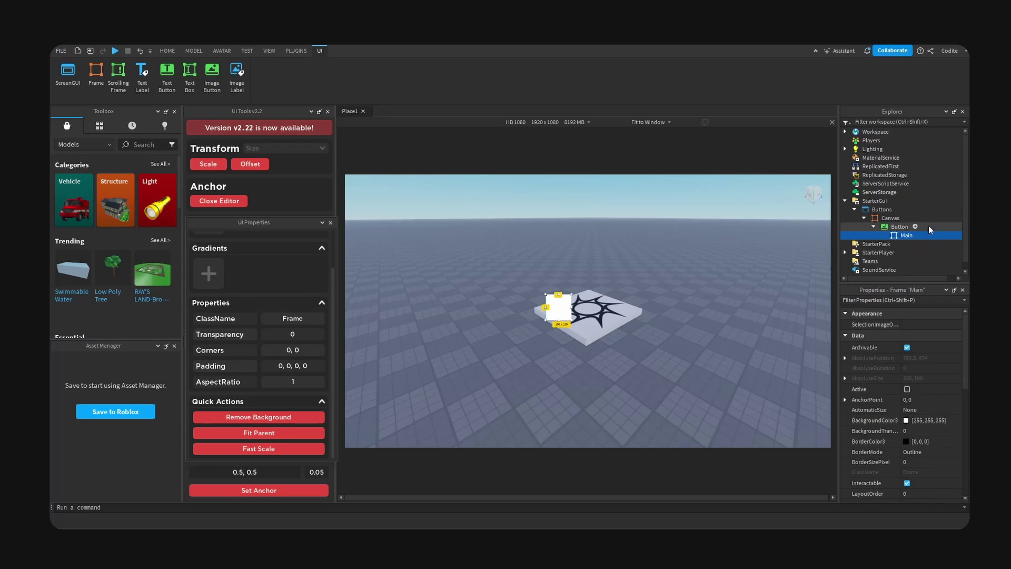
Step: Set the Button's background transparency to 0 and its background color to red (255, 0, 4)
left_click(899, 226)
left_click(940, 445)
type("0")
key("Return")
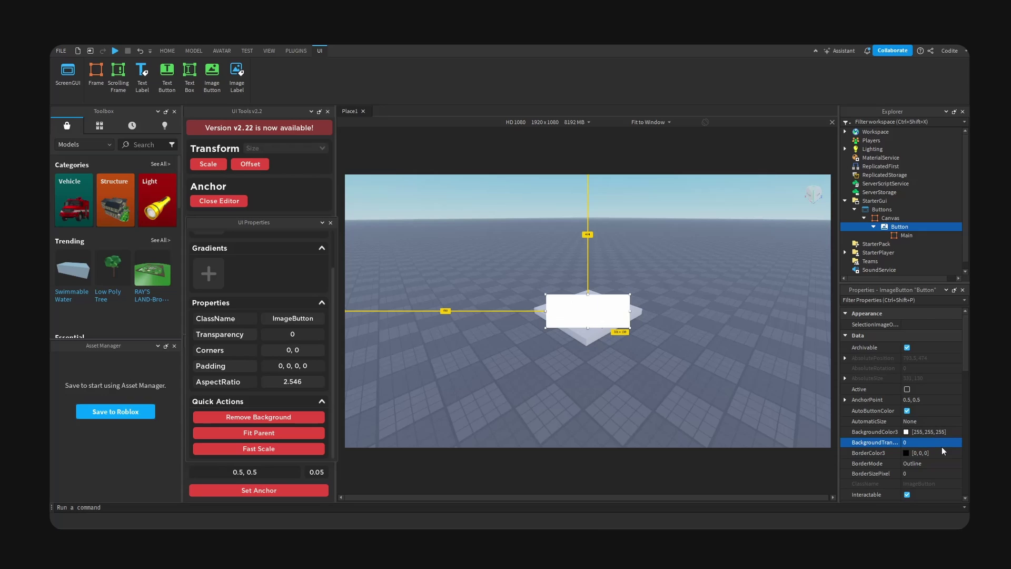
left_click(906, 431)
left_click(613, 200)
left_click(574, 369)
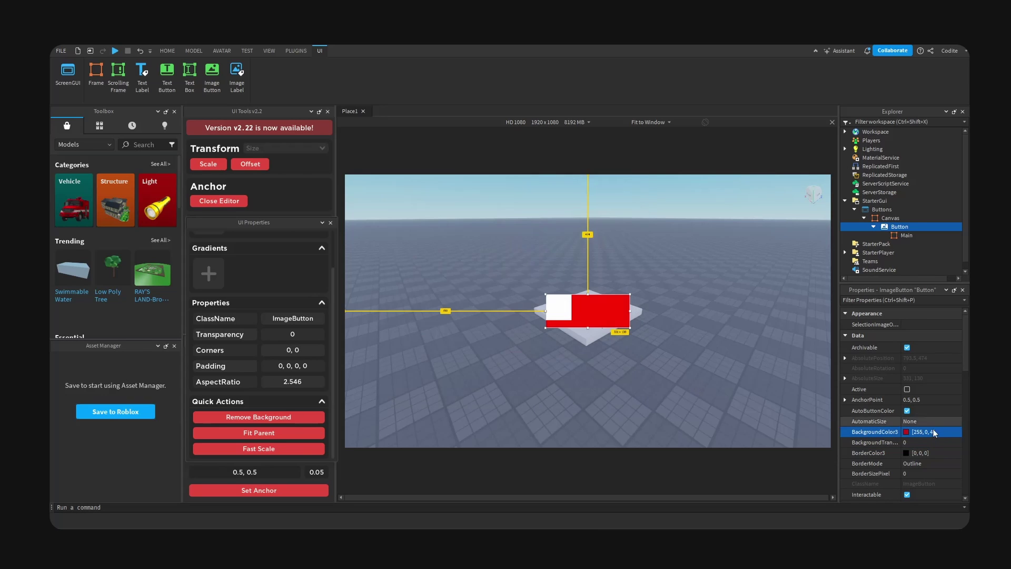
Step: Set the Button's background transparency to 0.9
left_click(936, 443)
type(".9")
key("Return")
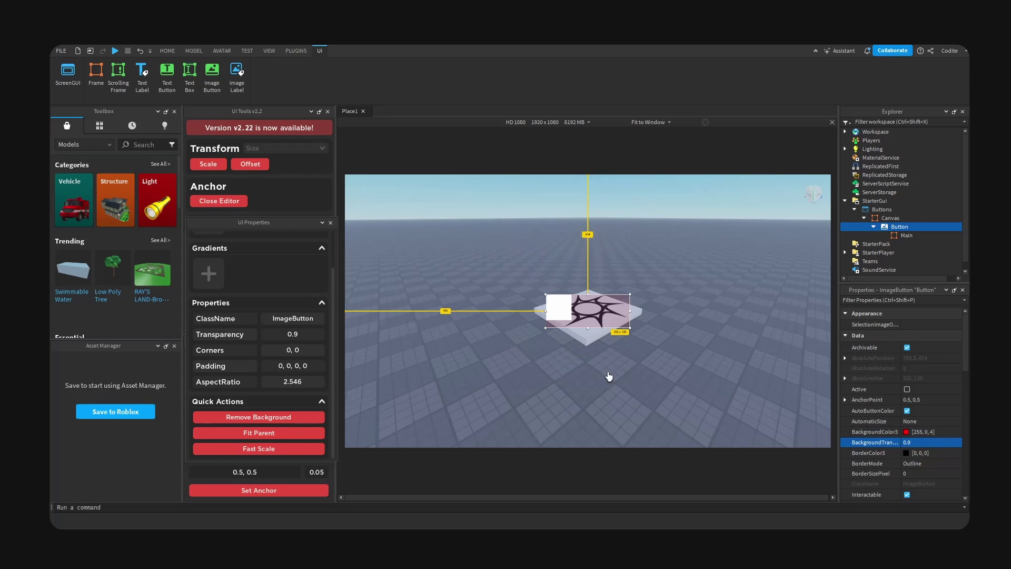
Step: Switch the emulated device view's scaling to Actual Resolution
right_click_drag(730, 350, 688, 268)
left_click(658, 122)
left_click(656, 143)
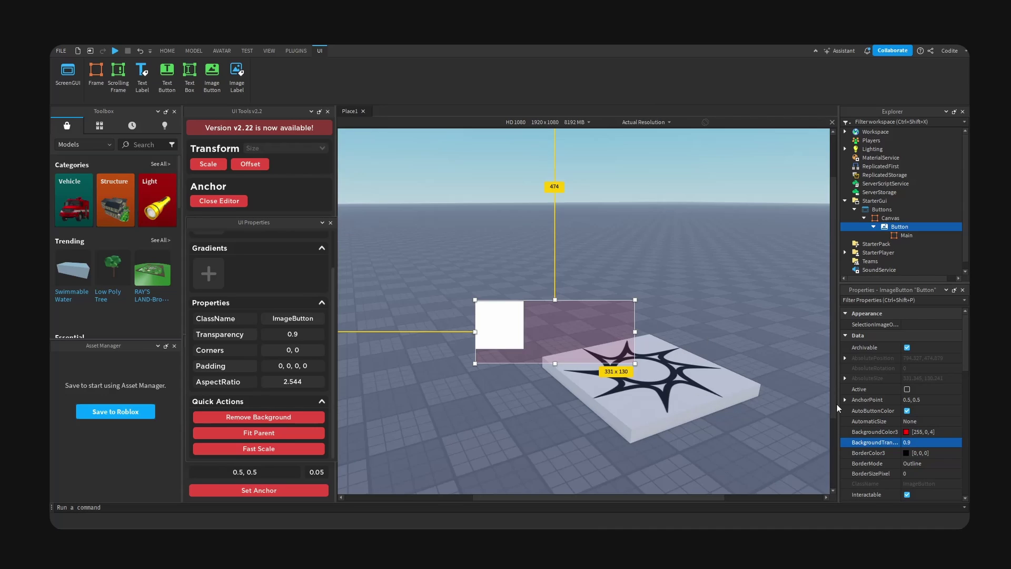
Step: Anchor the Main frame at 0.5, 0.5 and fit it to the Button, with its height reduced to about 113 pixels
left_click(497, 333)
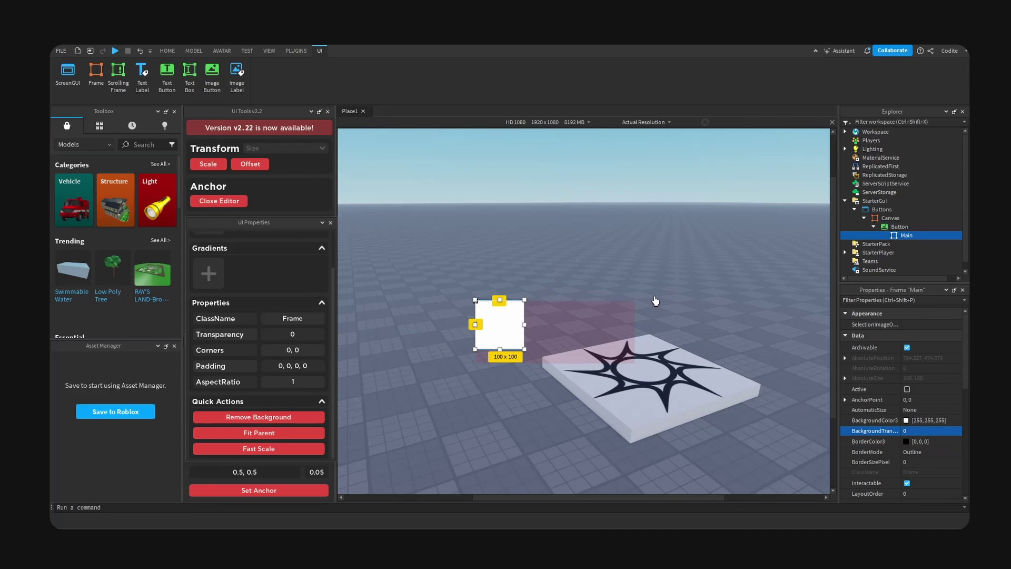
left_click(282, 489)
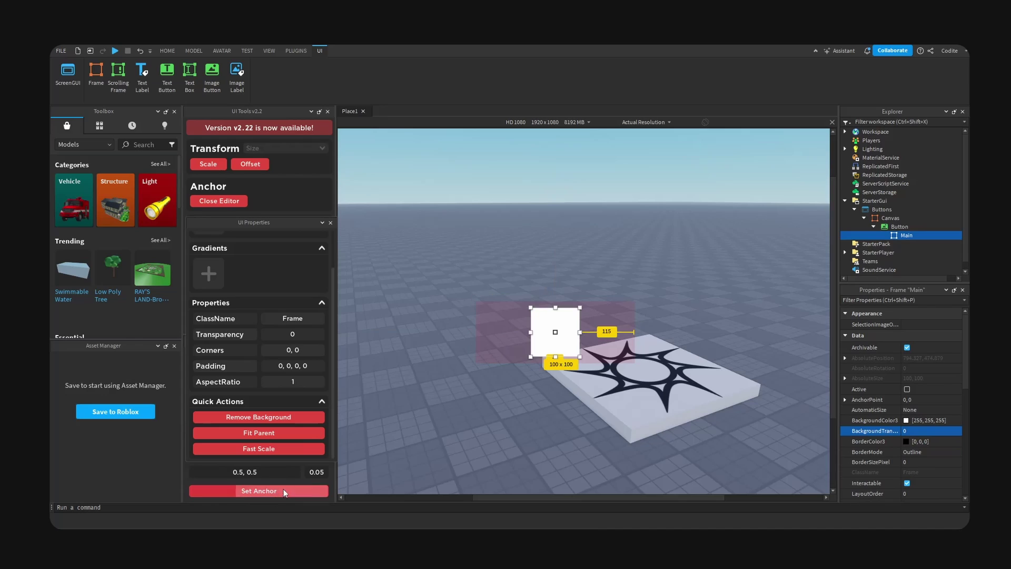
left_click(262, 433)
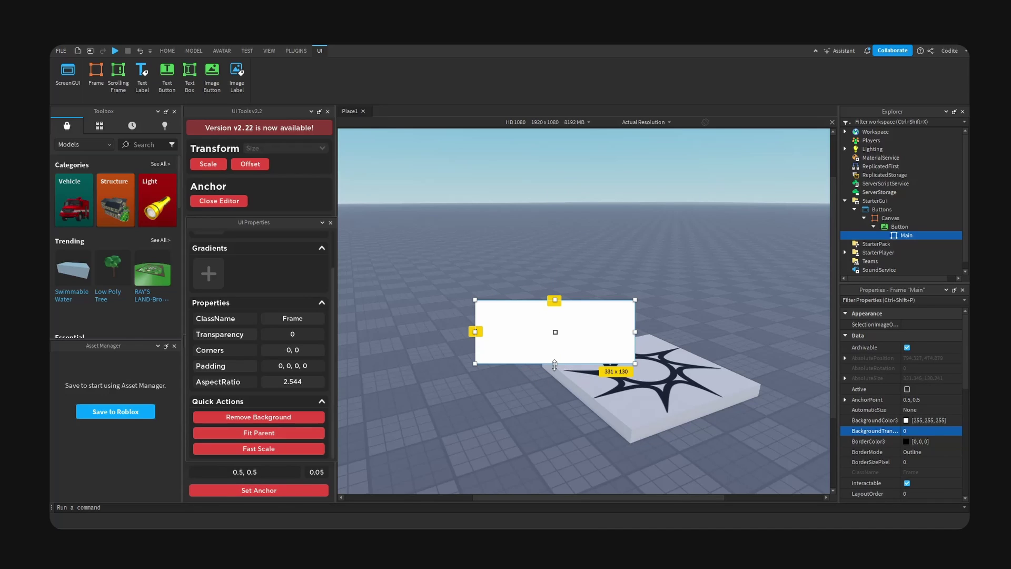
left_click_drag(555, 364, 556, 357)
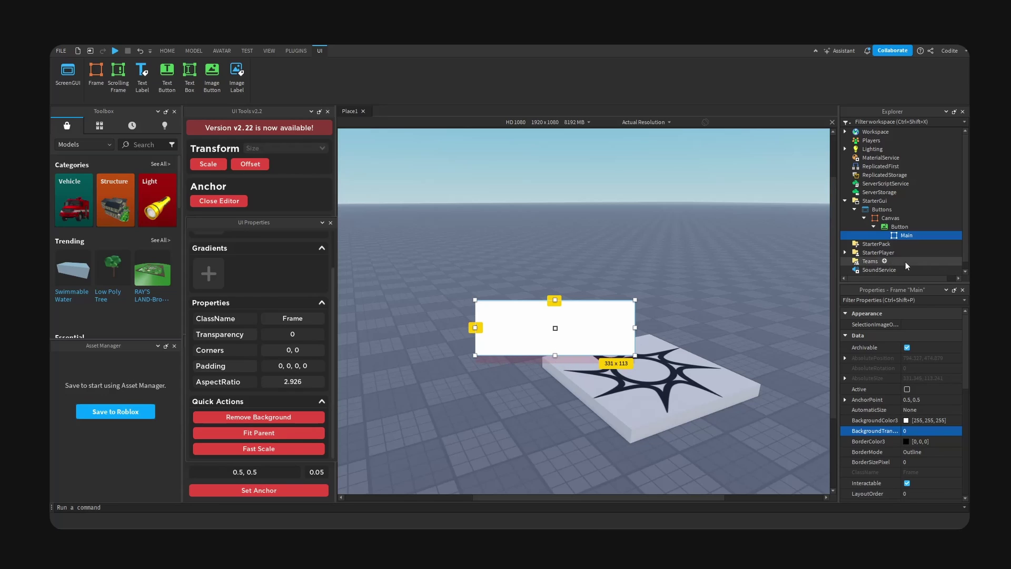
Step: Add a UICorner and a UIGradient inside the Main frame
left_click(920, 235)
type("cor")
key("Down")
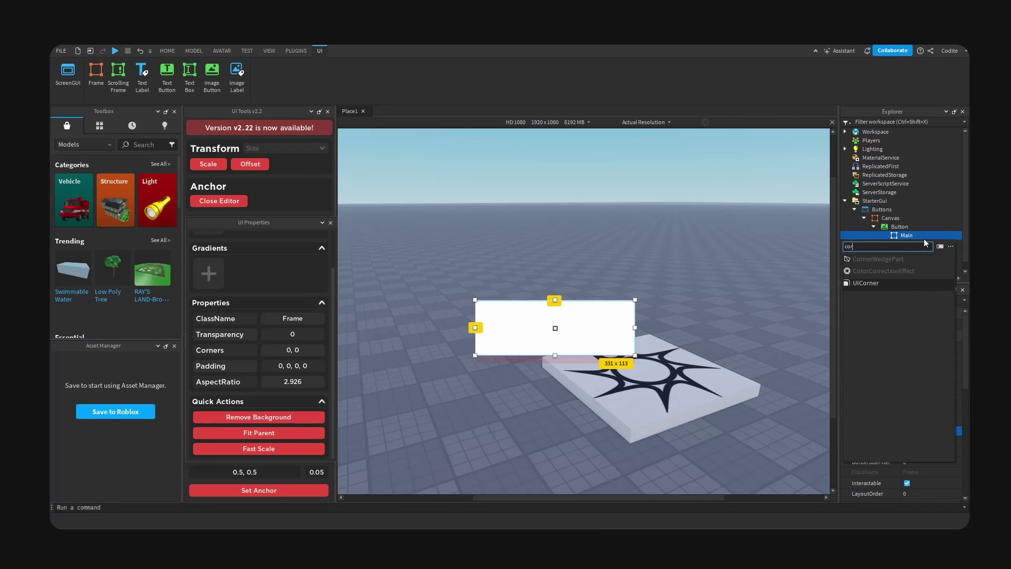
key("Return")
left_click(919, 235)
type("grad")
key("Return")
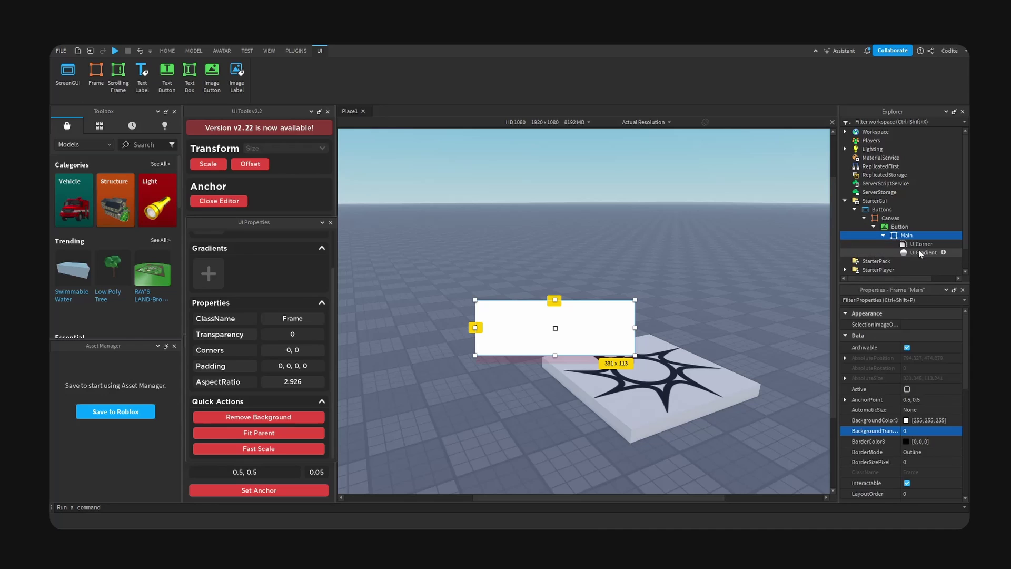
Step: Set Main's UICorner radius to scale 1 and offset 0
left_click(920, 244)
left_click(845, 324)
left_click(947, 333)
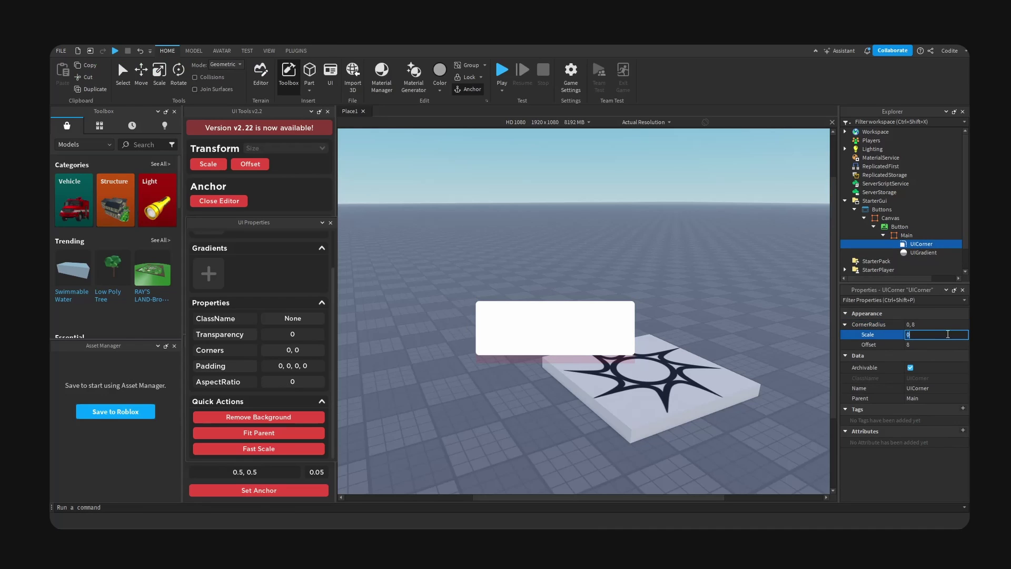
type("1")
key("Return")
left_click(951, 344)
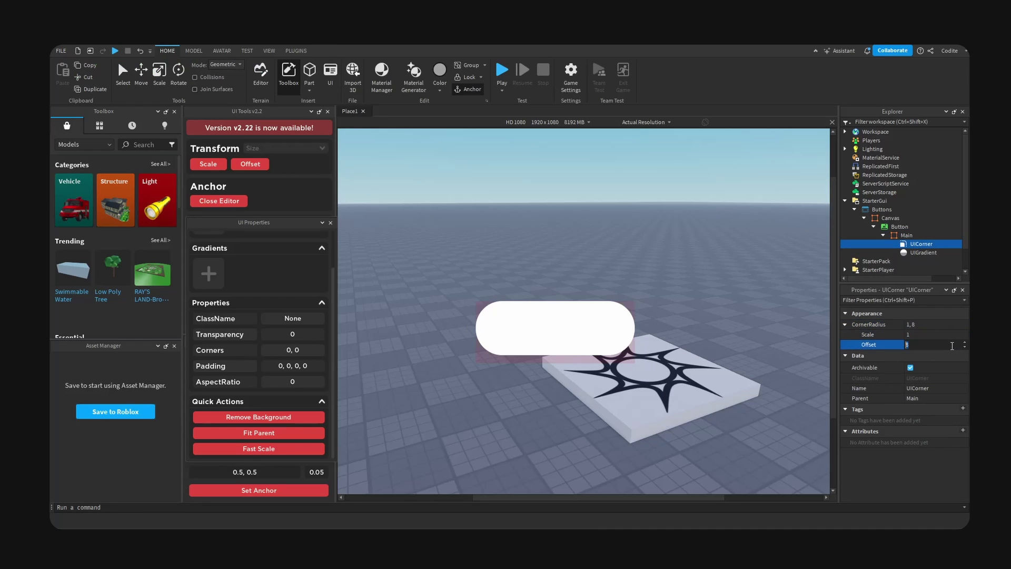
key("Return")
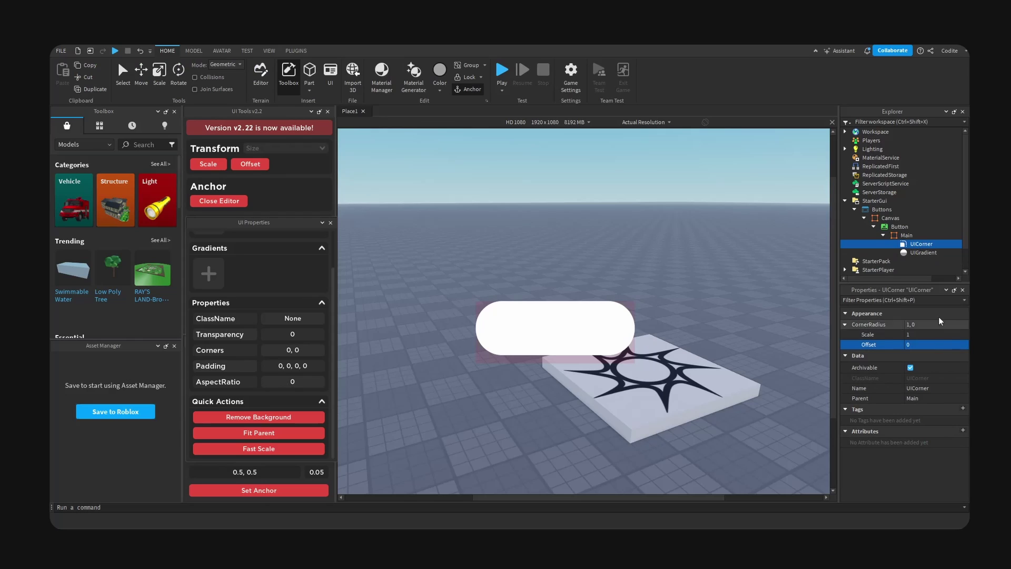
Step: Set the rotation of Main's UIGradient to -90
left_click(923, 252)
left_click(944, 358)
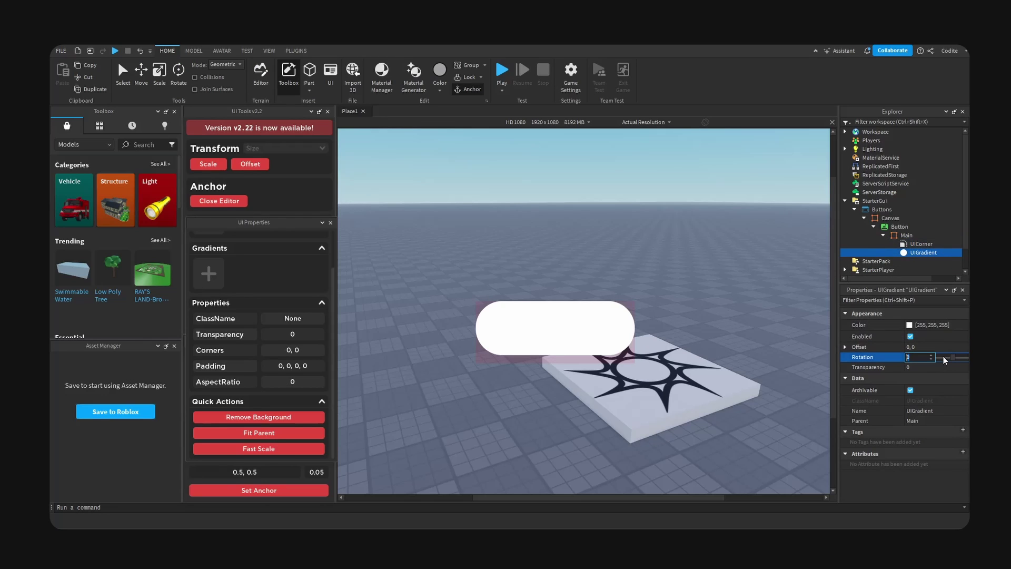
type("-90")
key("Return")
Step: Set the starting color of Main's UIGradient to a medium blue
left_click(932, 325)
left_click(963, 325)
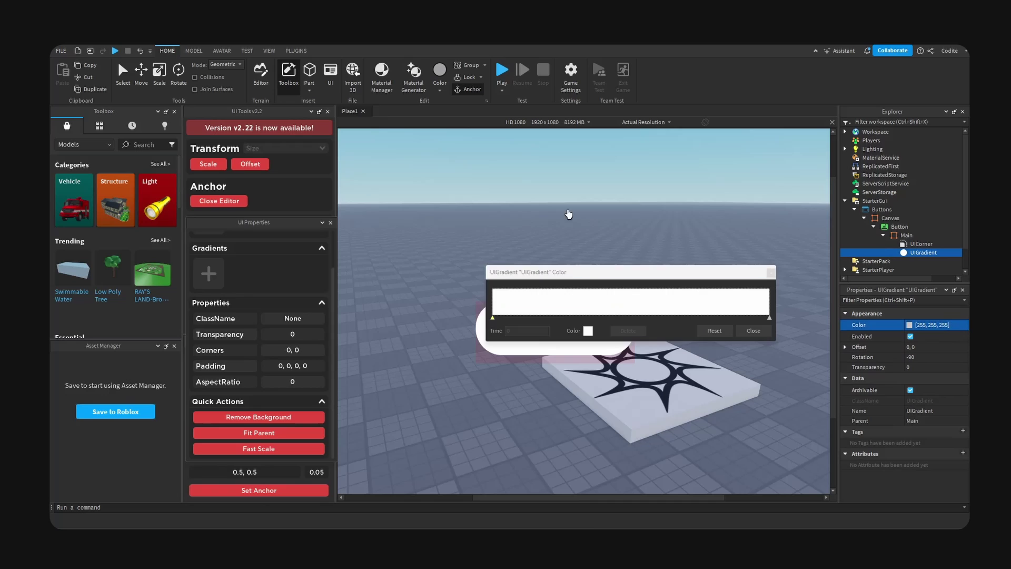
left_click_drag(599, 278, 622, 192)
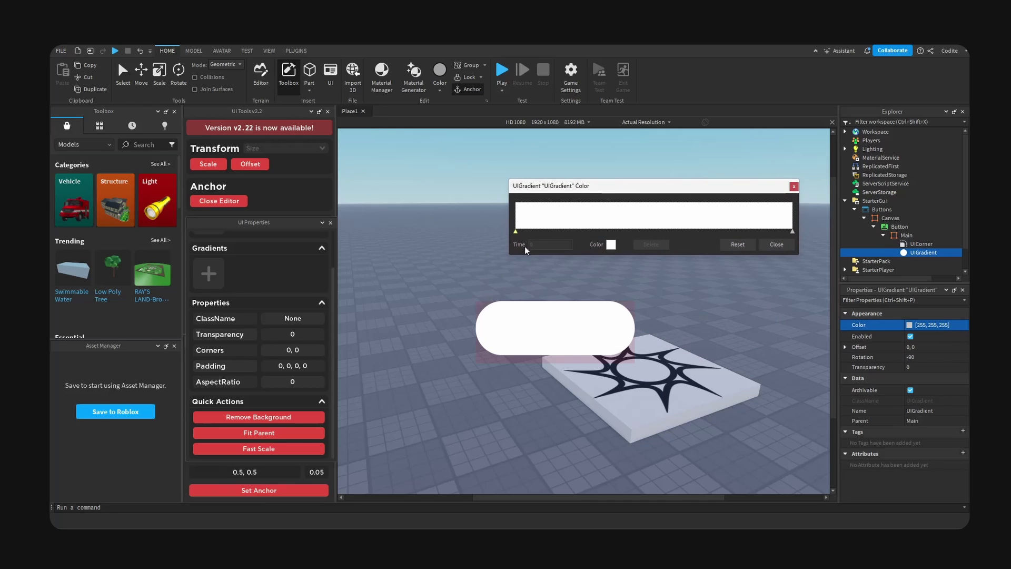
left_click(611, 244)
left_click_drag(456, 200, 451, 199)
double_click(565, 361)
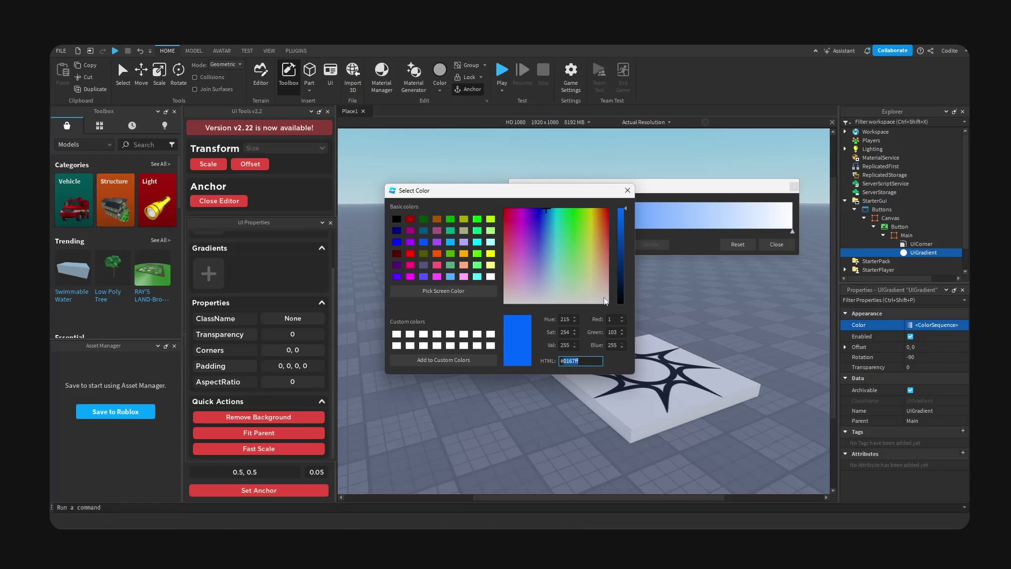
left_click_drag(598, 196, 709, 255)
left_click(740, 251)
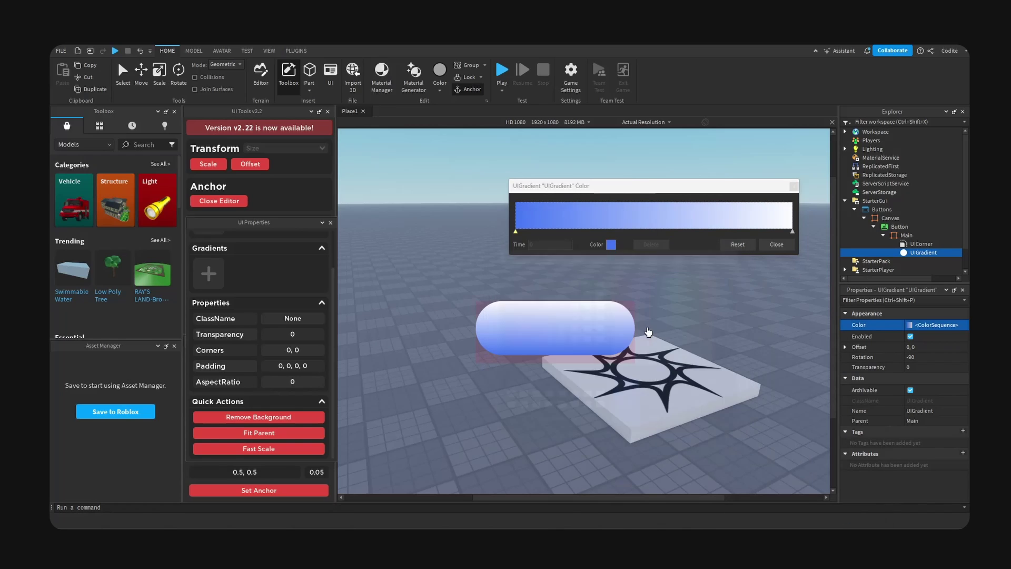
Step: Set the end color of Main's UIGradient to light blue, #76cdfa
left_click(793, 231)
left_click(611, 245)
left_click_drag(416, 193, 678, 183)
double_click(828, 353)
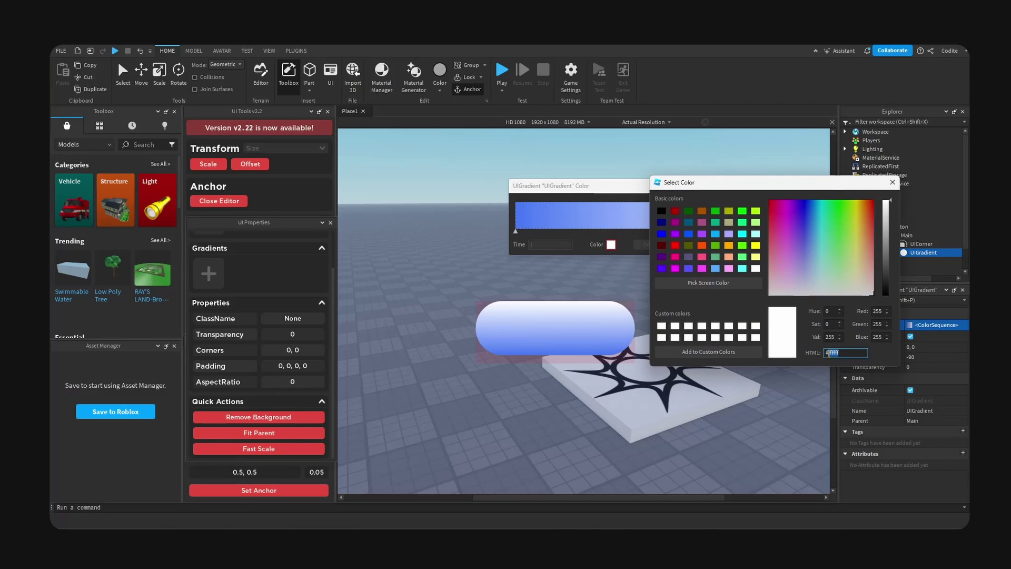
key("ctrl+v")
key("Return")
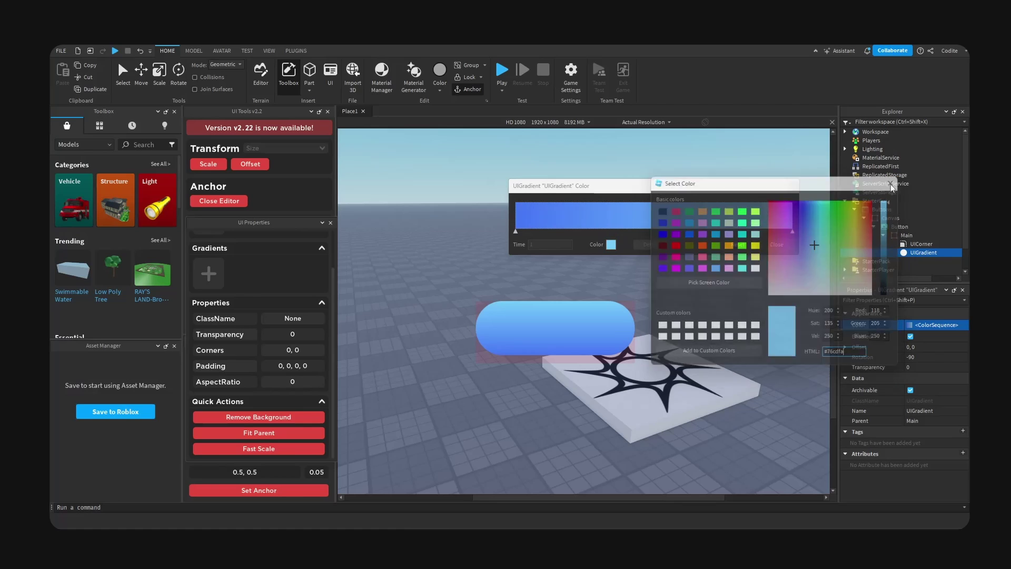
Step: Add a middle keypoint to the gradient at about time 0.483 and color it with a blue sampled from the button
left_click(650, 231)
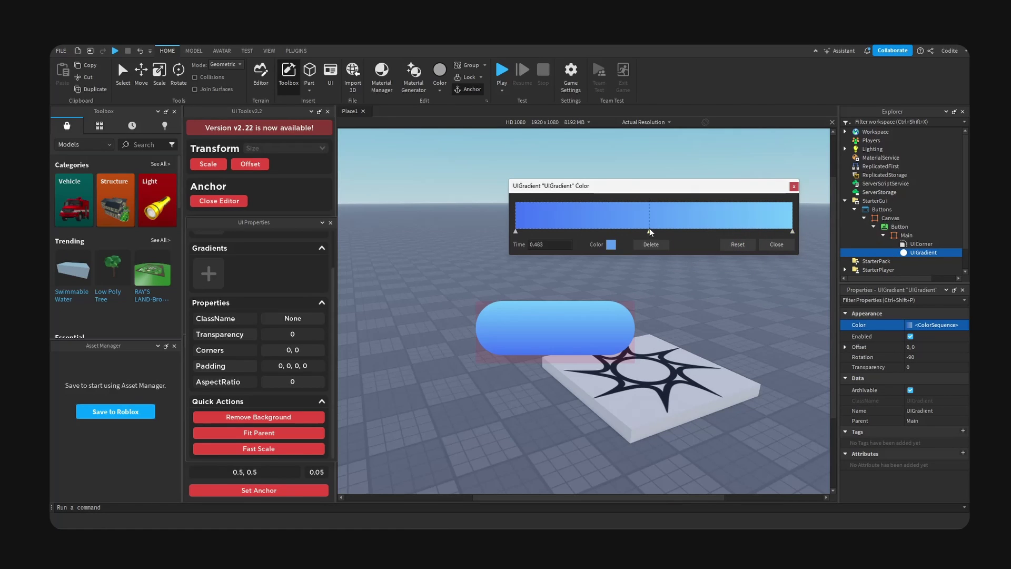
left_click(611, 245)
left_click_drag(416, 191, 746, 201)
left_click(772, 301)
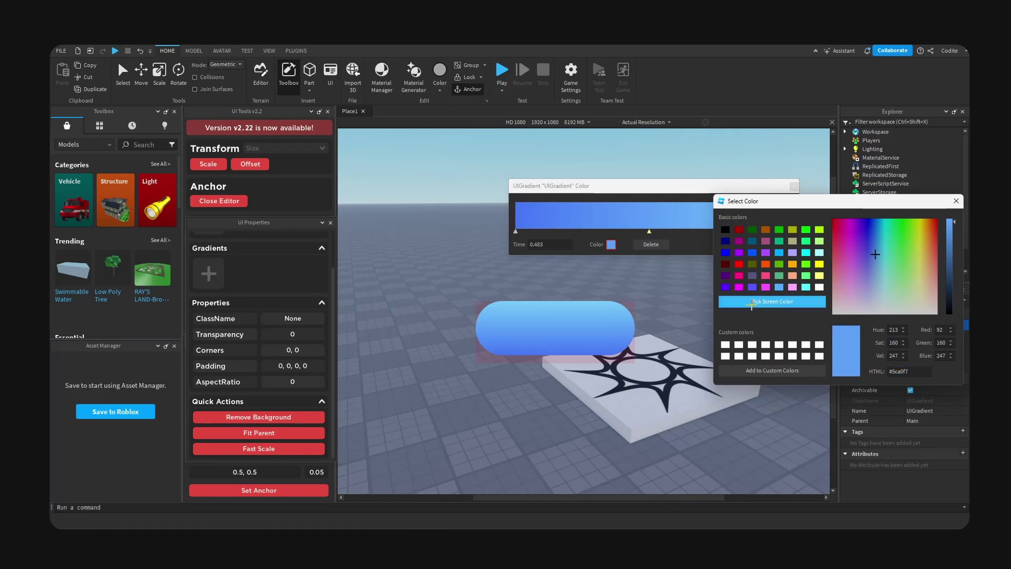
left_click(594, 325)
Step: Duplicate the Main frame and rename the copy Shadow
left_click(899, 233)
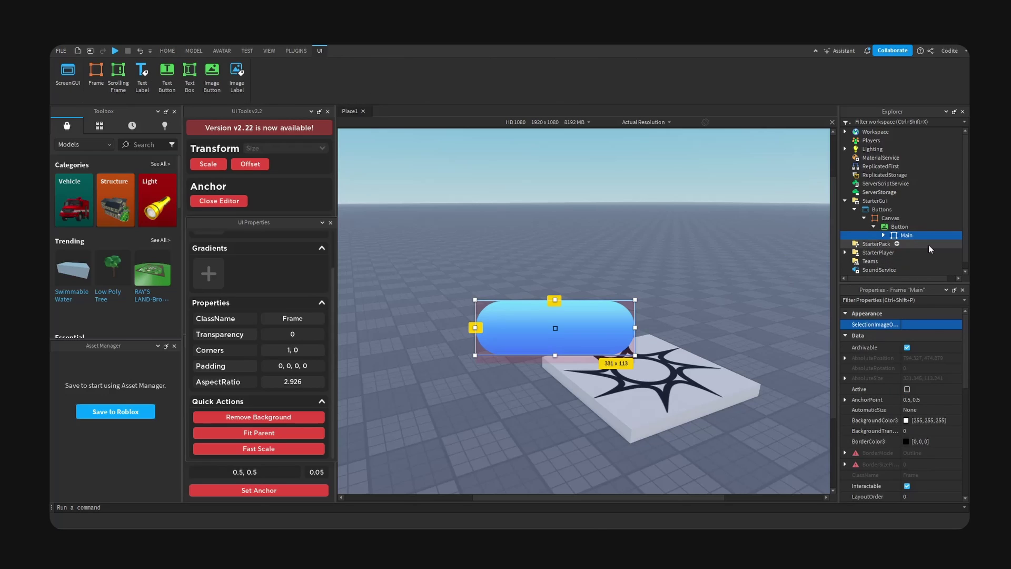
key("ctrl+d")
double_click(897, 245)
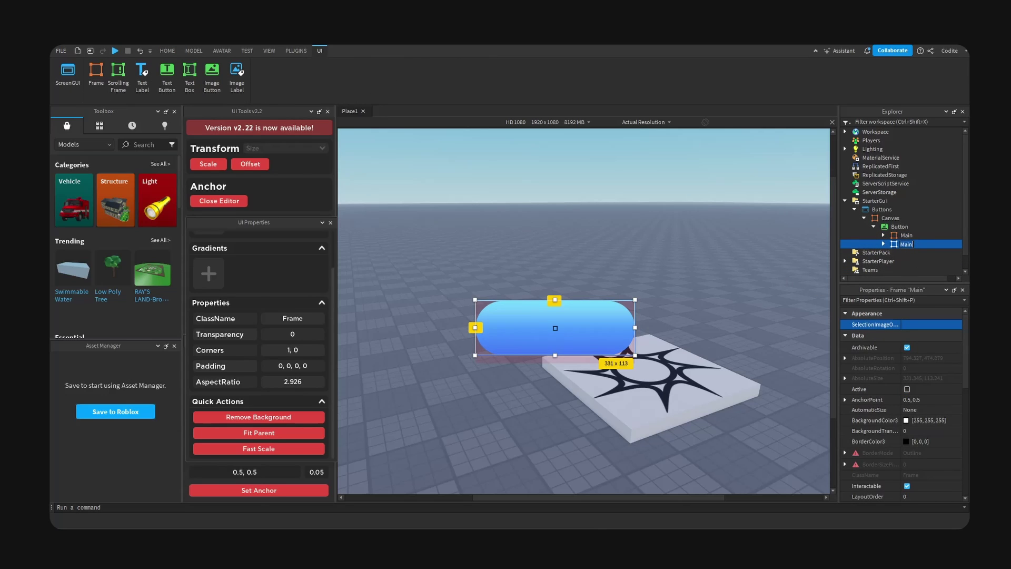
type("Shadow")
key("Return")
Step: Delete the UIGradient from the Shadow frame
left_click(883, 244)
left_click(922, 261)
key("Delete")
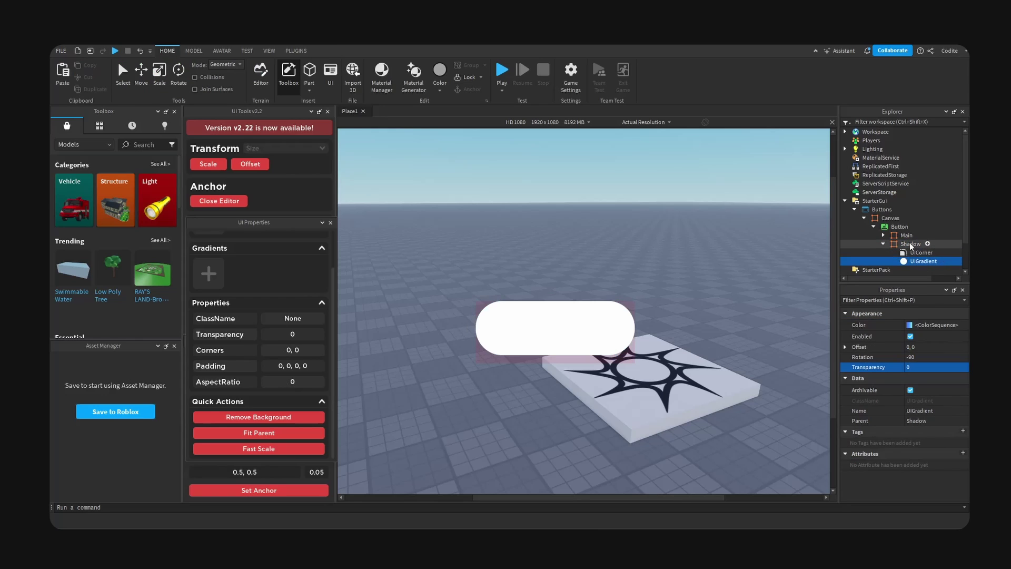
Step: Set the Shadow frame's ZIndex to 0
left_click(905, 245)
left_click(882, 245)
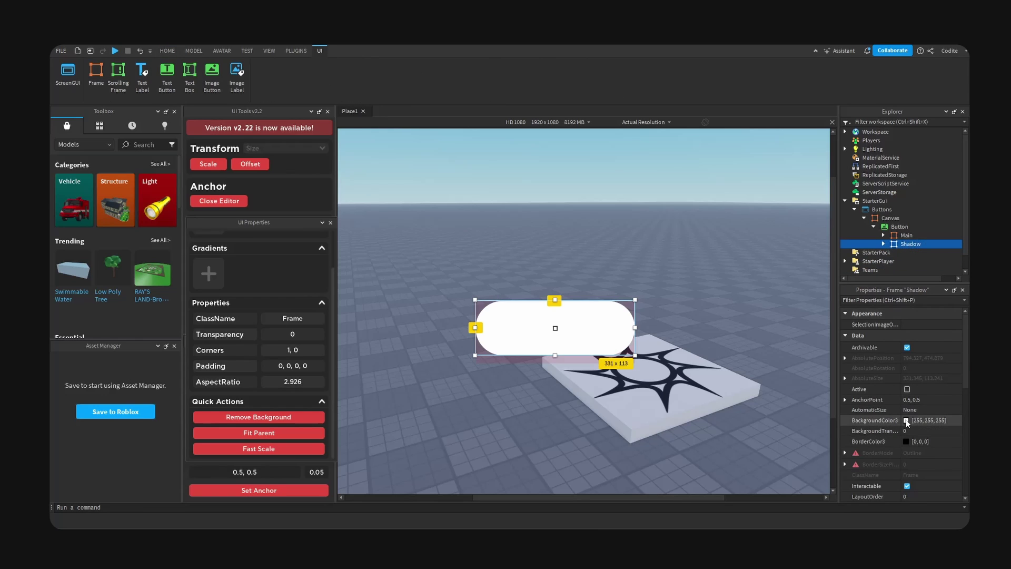
scroll(912, 428, "down", 5)
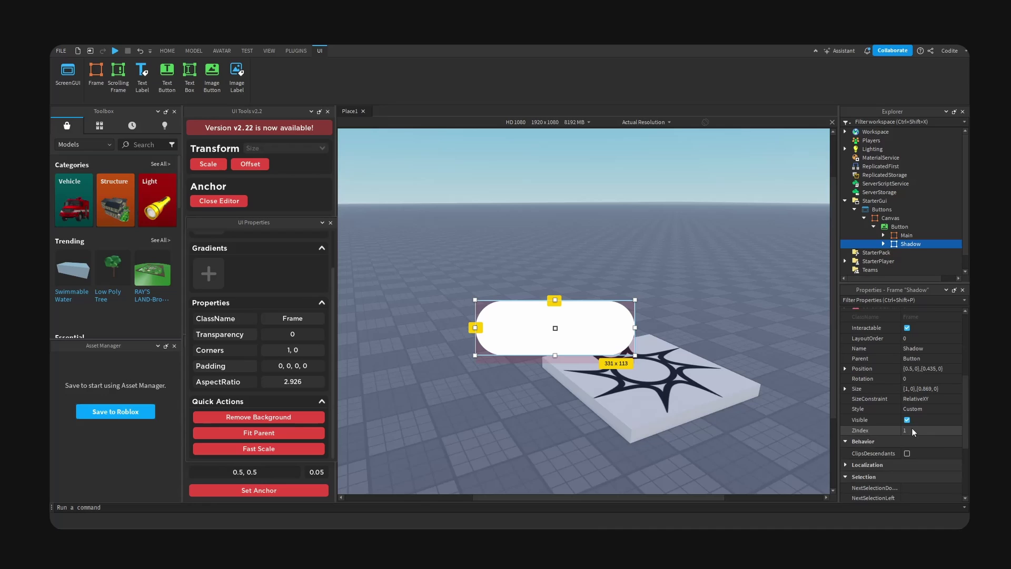
left_click(940, 431)
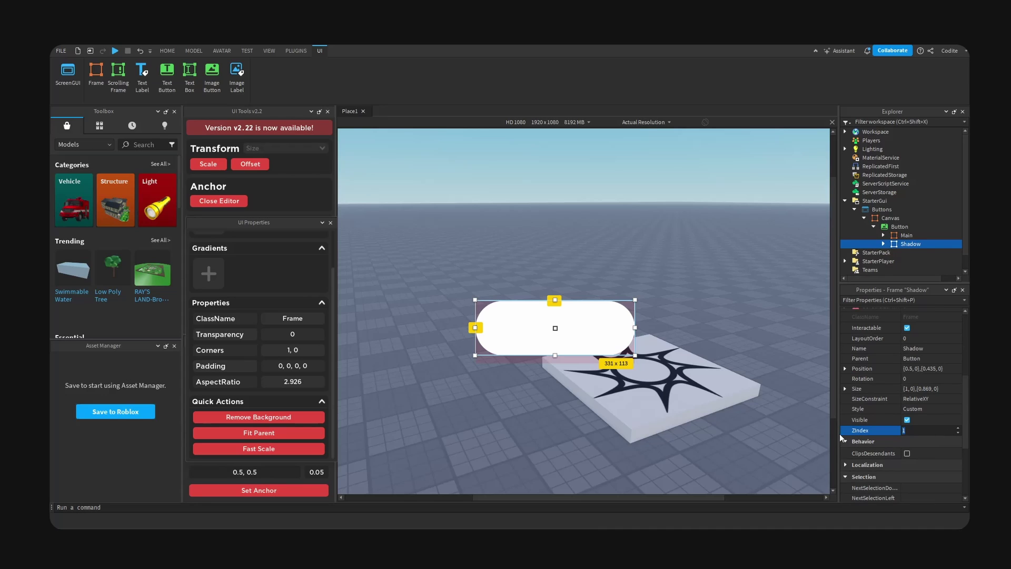
type("0")
key("Return")
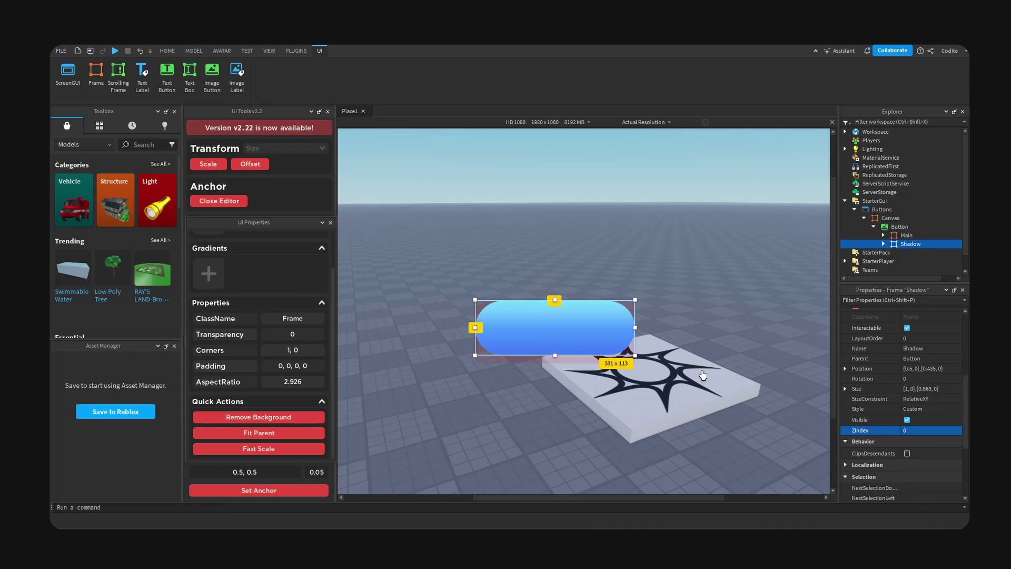
Step: Offset the Shadow frame downward by setting its position to {0.5, 0},{0.48, 0}
left_click(934, 369)
key("BackSpace")
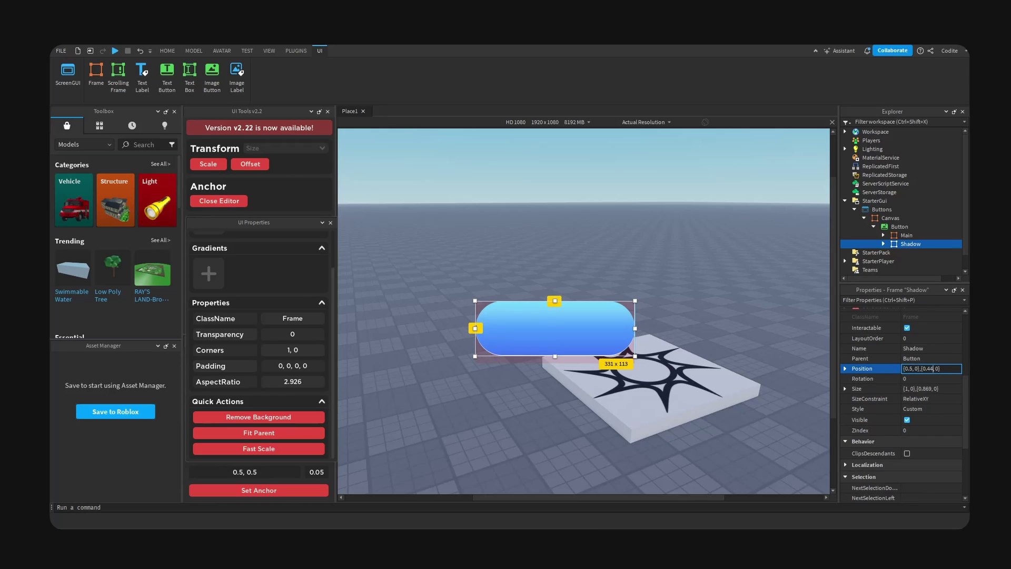
key("Return")
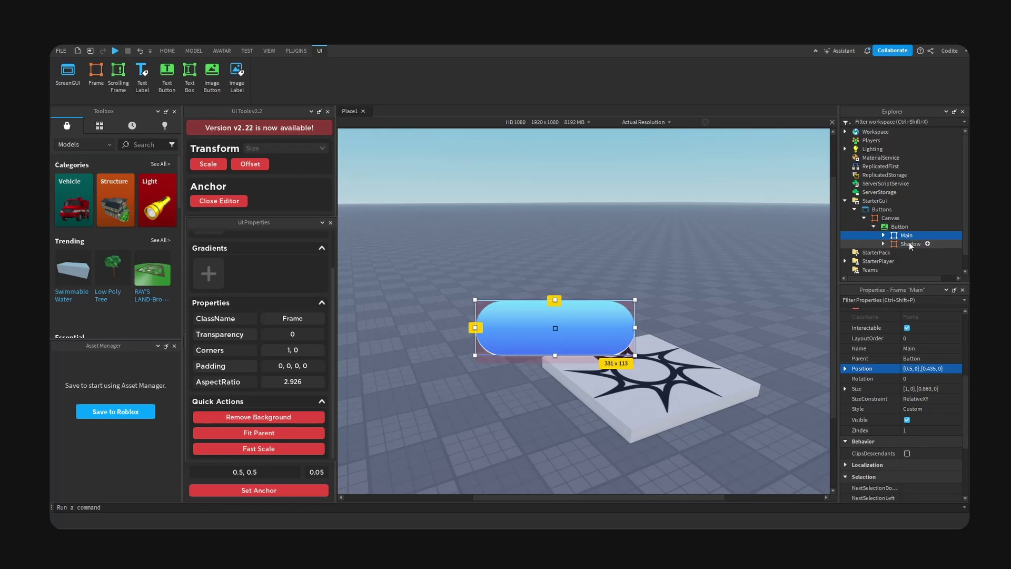
left_click(934, 368)
key("Return")
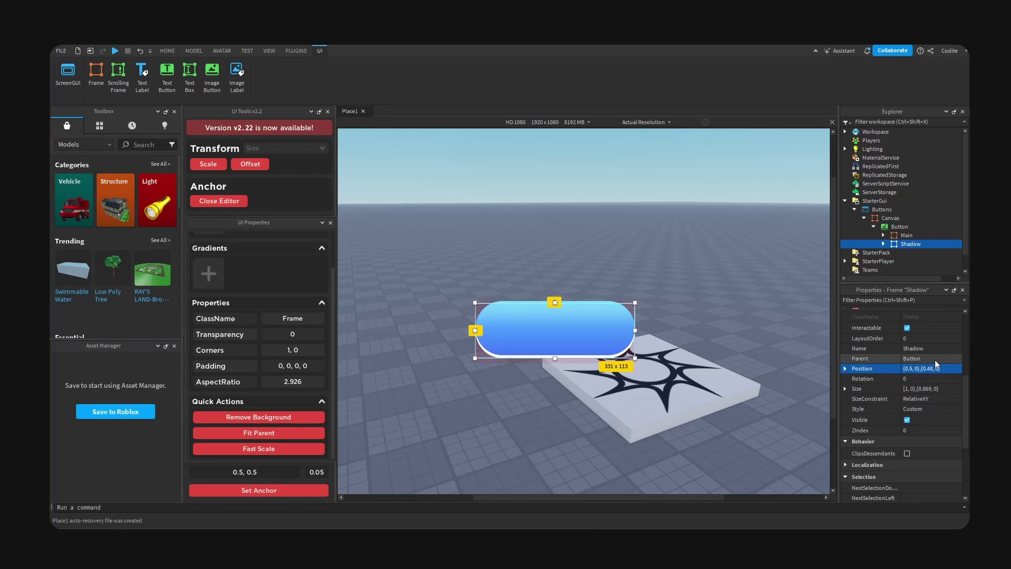
Step: Set the Shadow's background color to dark blue (50, 92, 181) and extend its top edge for a height of about 119 pixels
scroll(929, 382, "up", 3)
left_click(922, 357)
left_click_drag(447, 182, 698, 183)
left_click(684, 282)
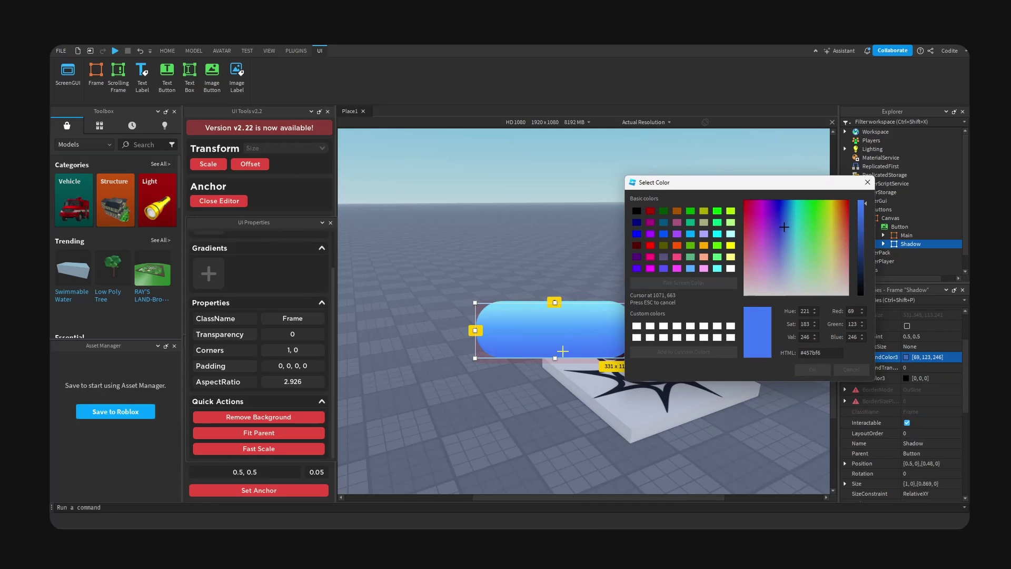
left_click(562, 351)
left_click_drag(864, 207, 863, 226)
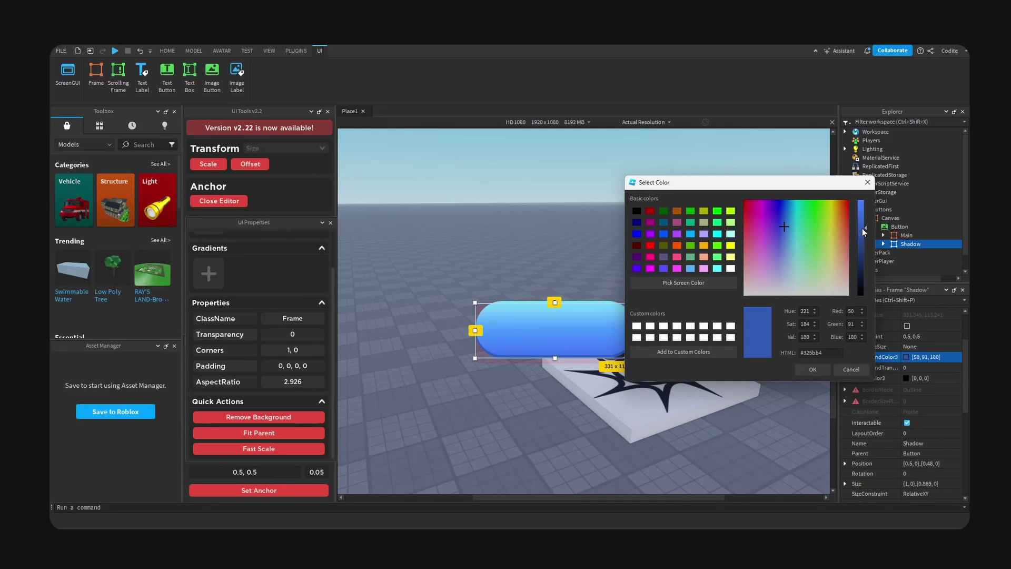
left_click(814, 368)
left_click_drag(554, 303, 557, 300)
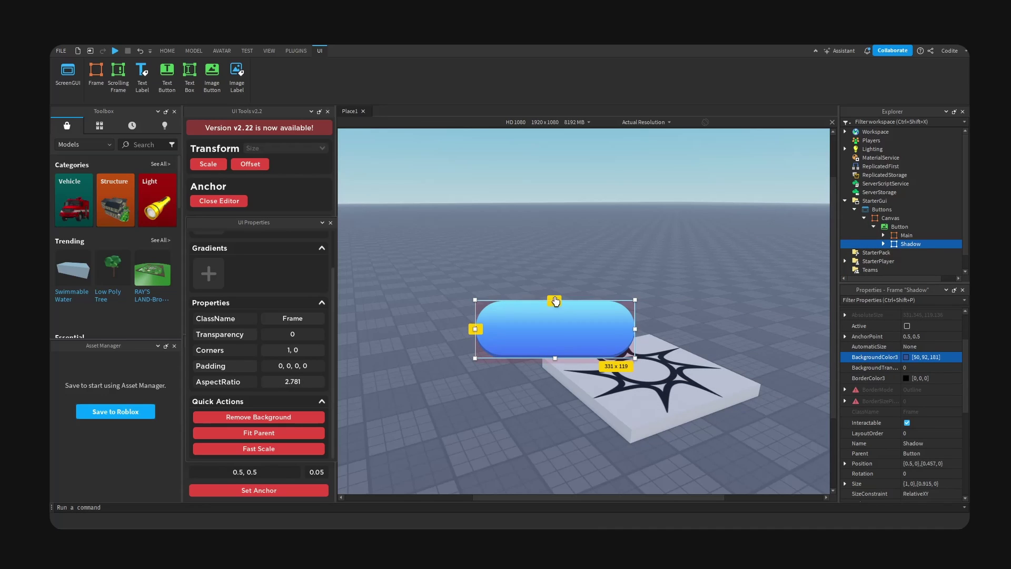
Step: Add a UIStroke to the Shadow frame and set its thickness to 4
left_click(927, 244)
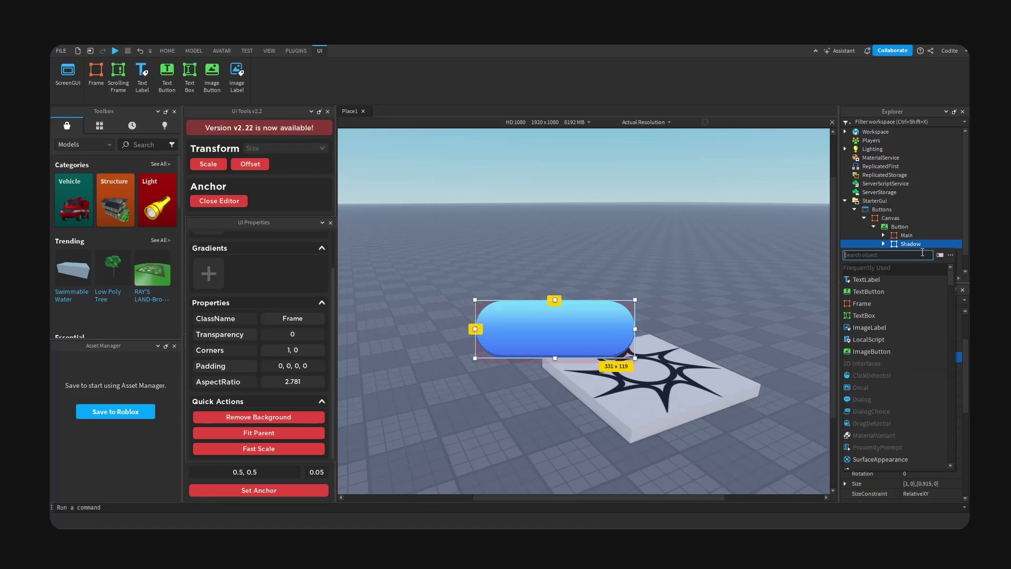
type("UIStroke")
left_click(900, 281)
left_click(919, 356)
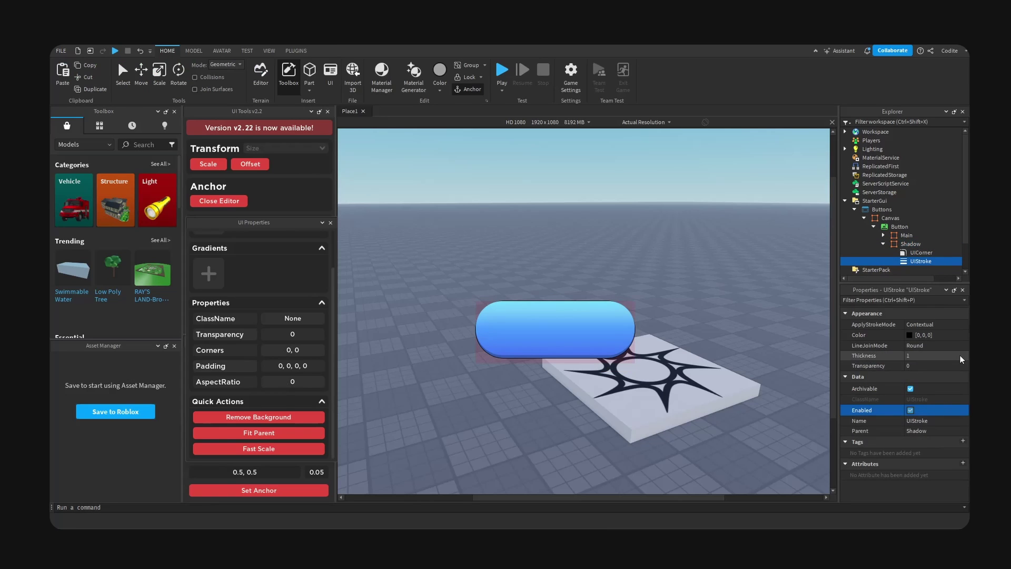
type("4")
key("Return")
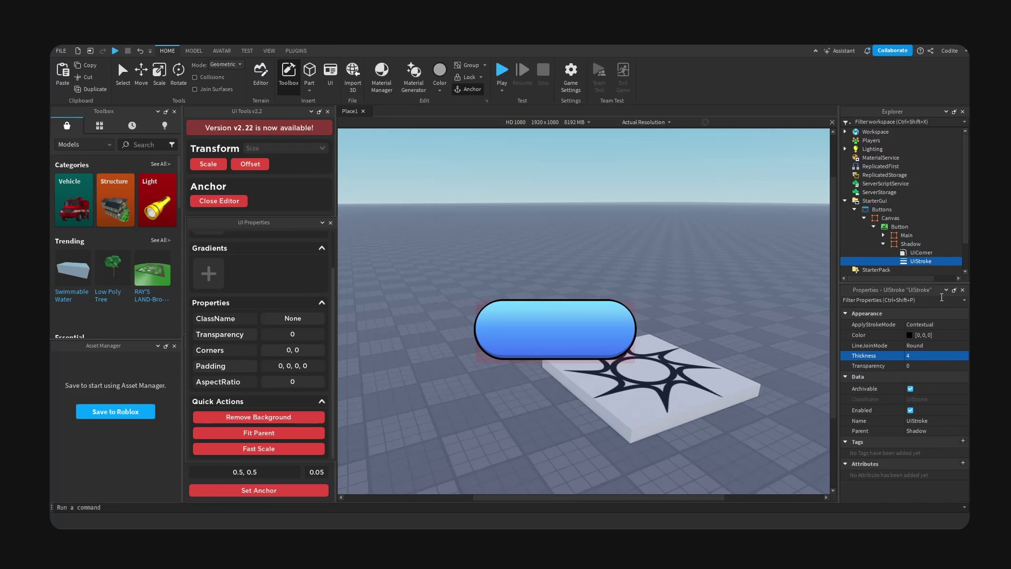
Step: Set the Shadow UIStroke's color to dark navy blue (31, 58, 111), using a blue sampled from the button
left_click(909, 335)
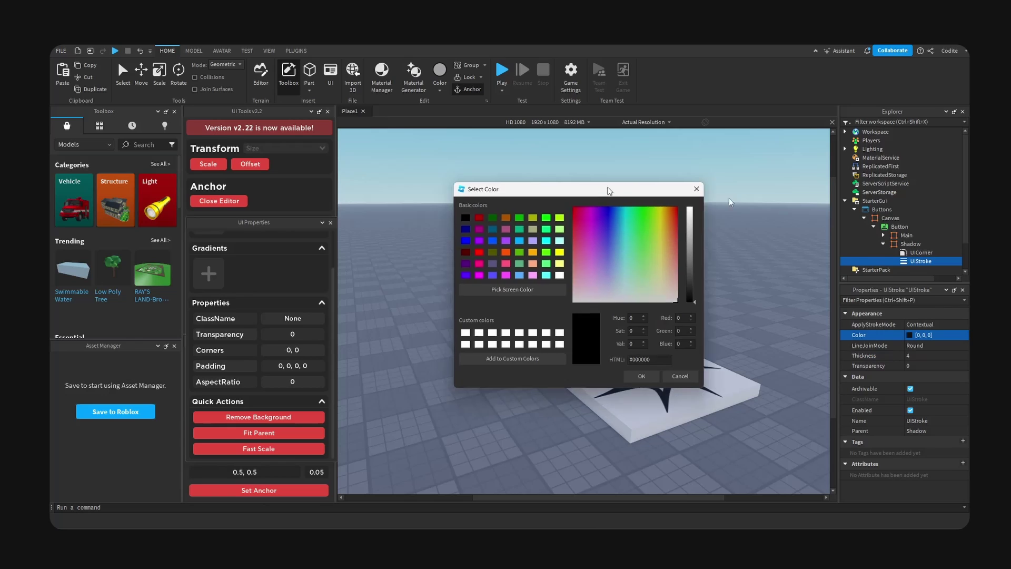
left_click_drag(608, 191, 835, 196)
left_click(771, 298)
left_click(607, 343)
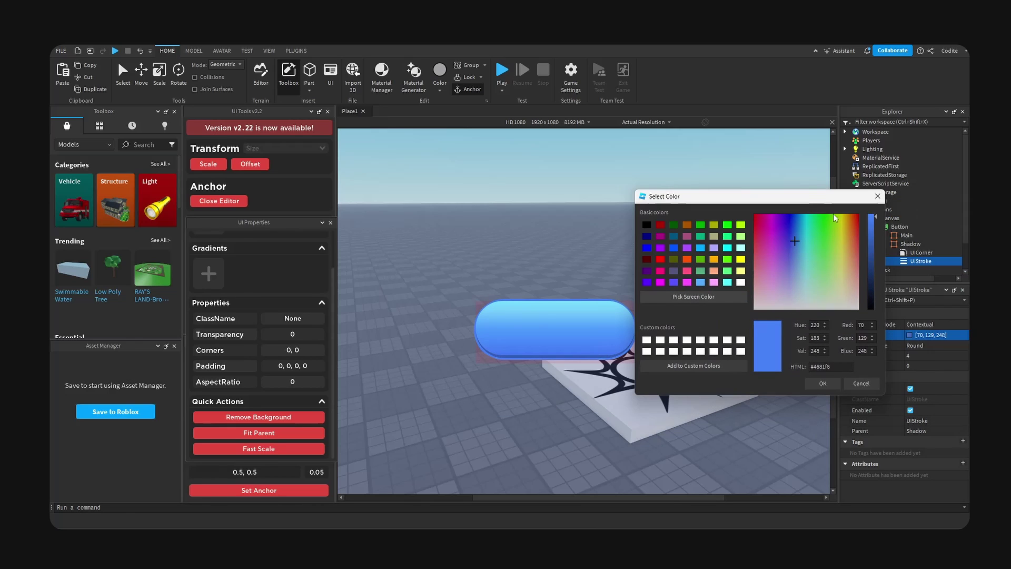
mouse_move(869, 267)
left_mouse_down()
mouse_move(871, 287)
mouse_move(871, 270)
left_mouse_up()
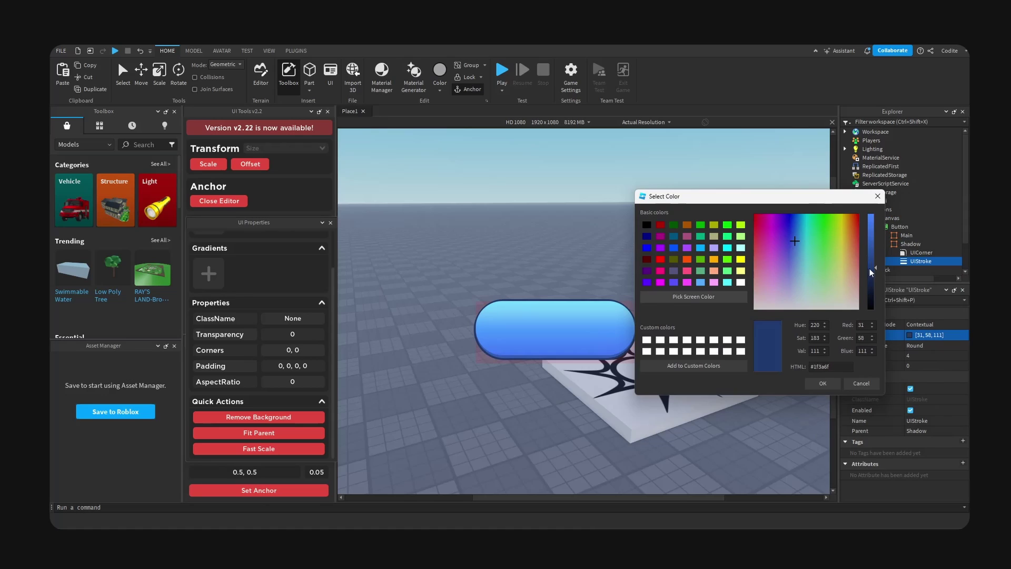
left_click(822, 383)
Step: Insert a TextLabel inside the Main frame and center it with an anchor of 0.5, 0.5
left_click(878, 230)
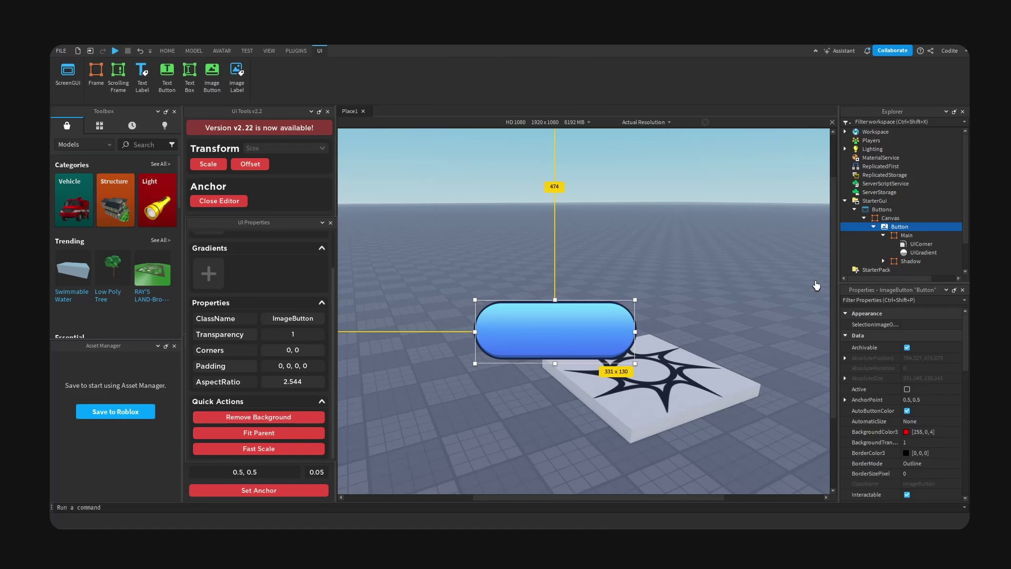
left_click(885, 234)
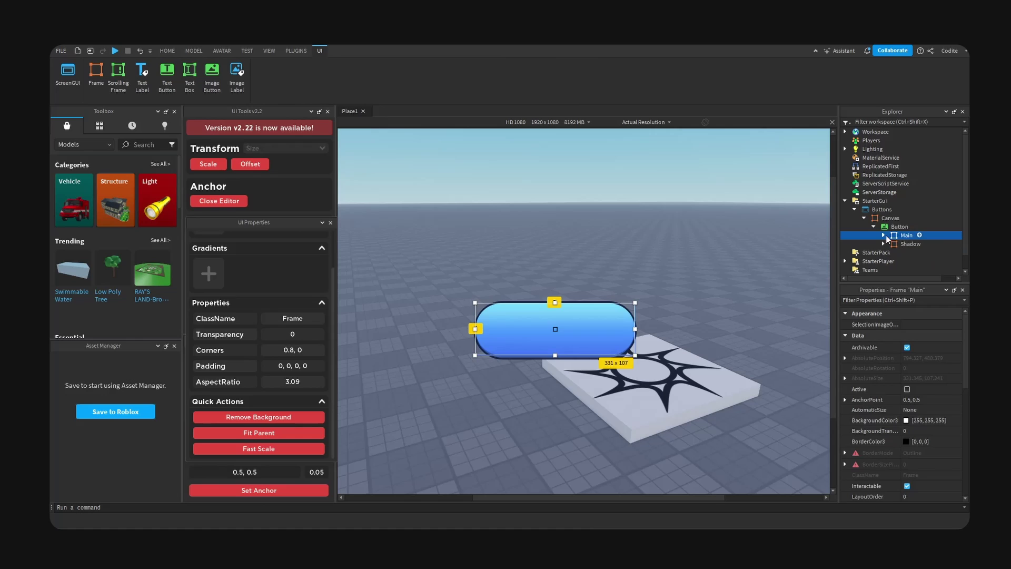
left_click(913, 226)
left_click(914, 235)
left_click(918, 235)
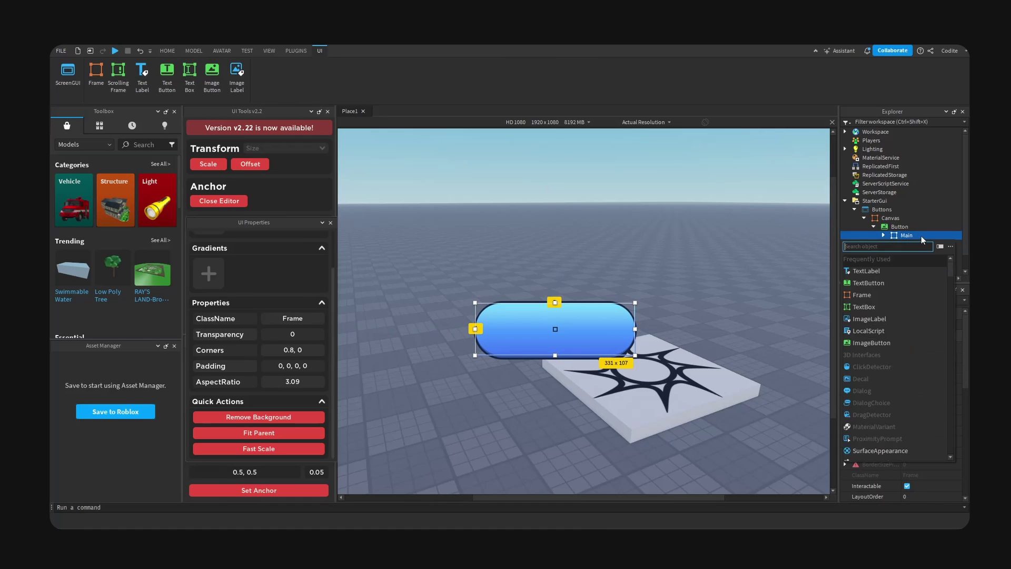
type("text")
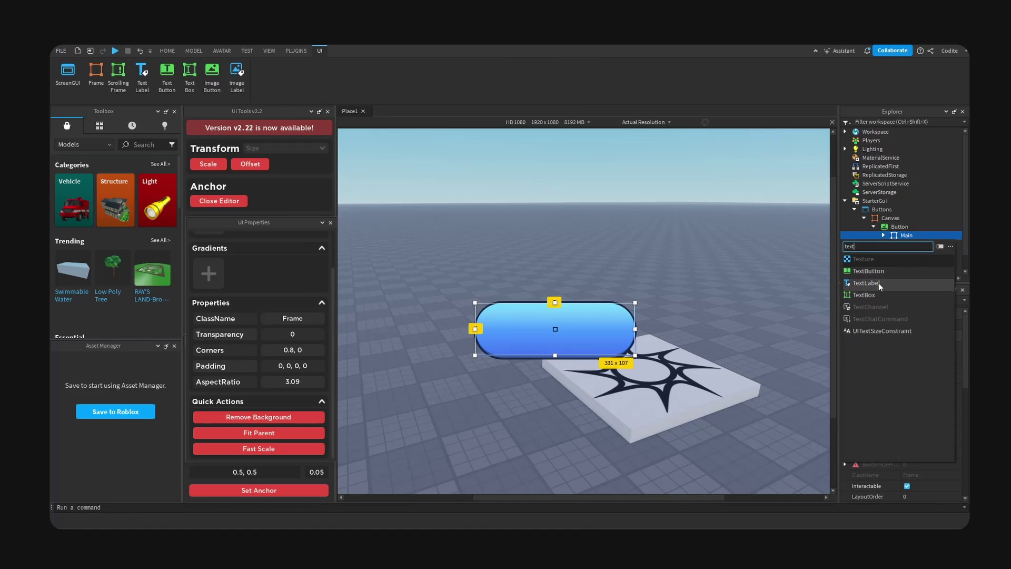
left_click(878, 282)
key("F2")
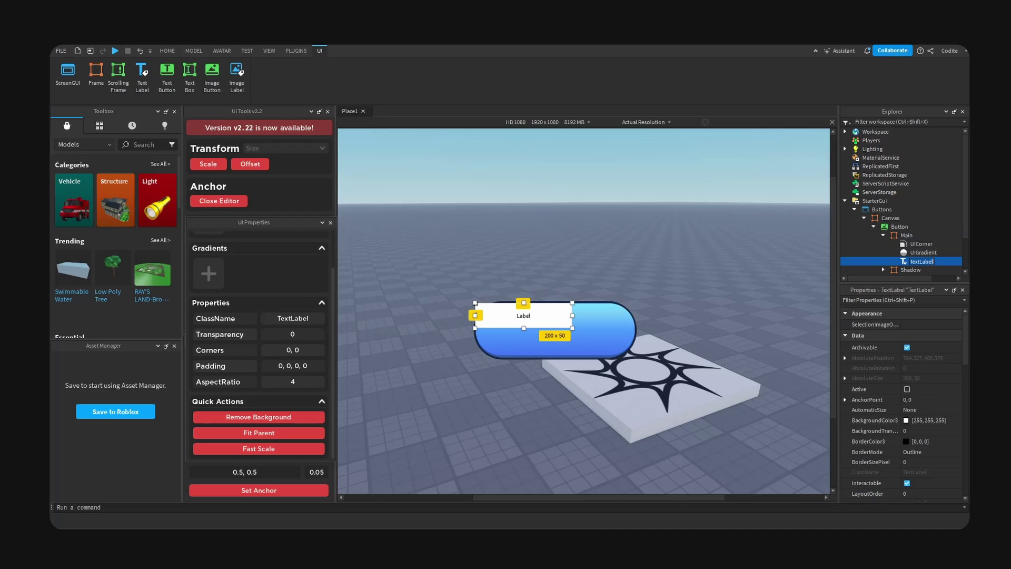
key("Return")
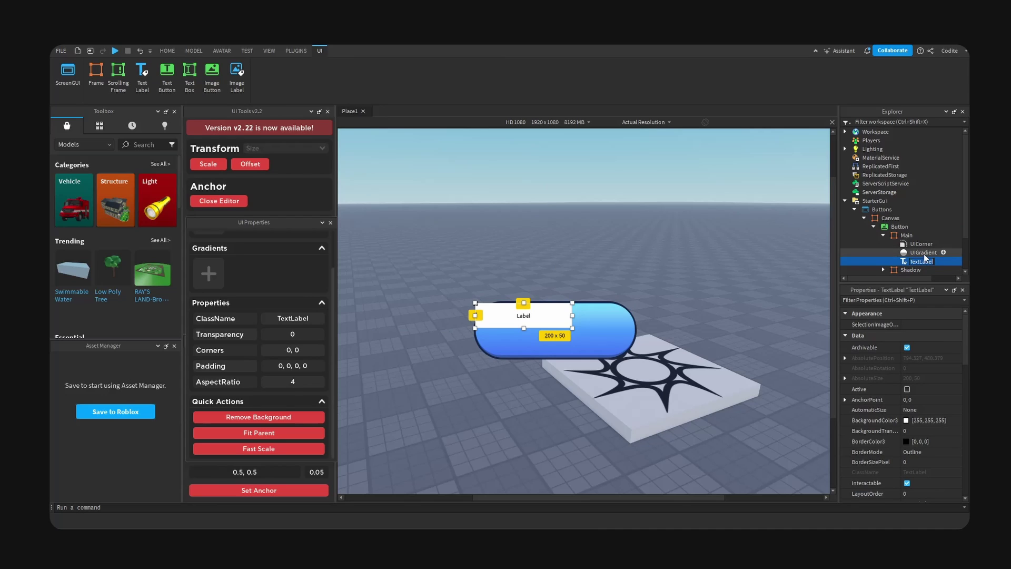
left_click(274, 489)
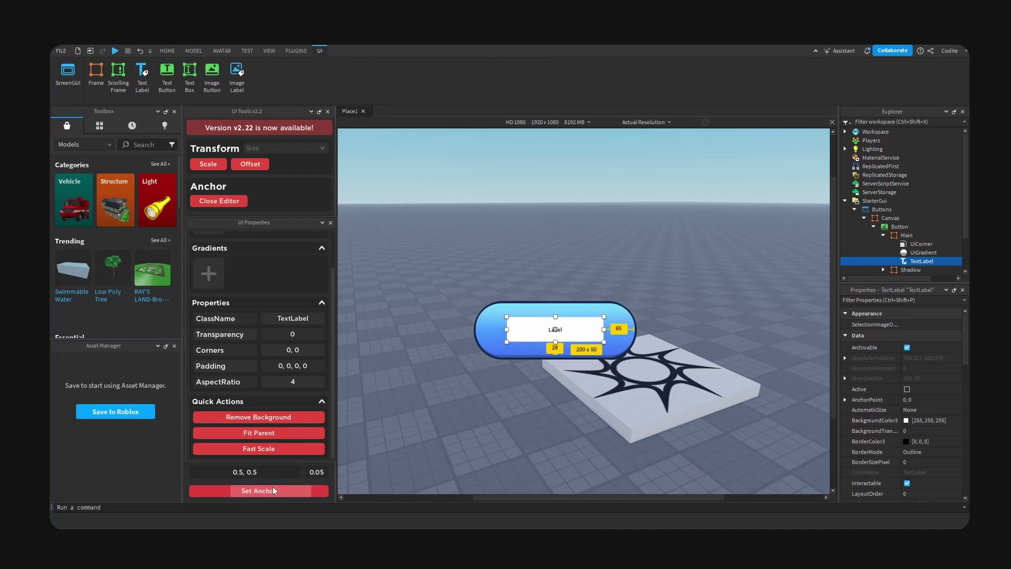
Step: Enable TextScaled on the TextLabel and remove its background
scroll(922, 401, "down", 10)
scroll(914, 408, "down", 5)
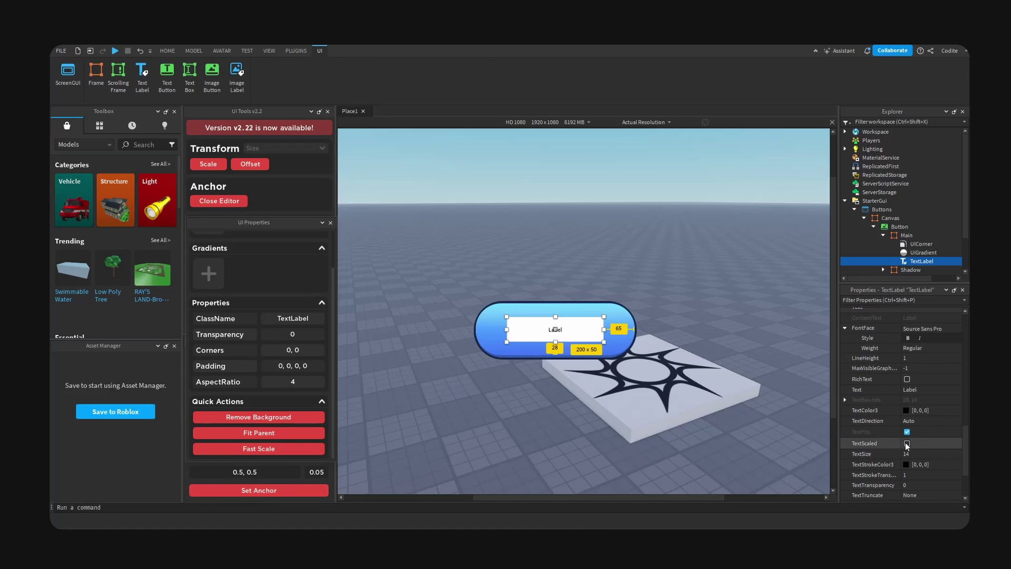
left_click(907, 443)
left_click(291, 417)
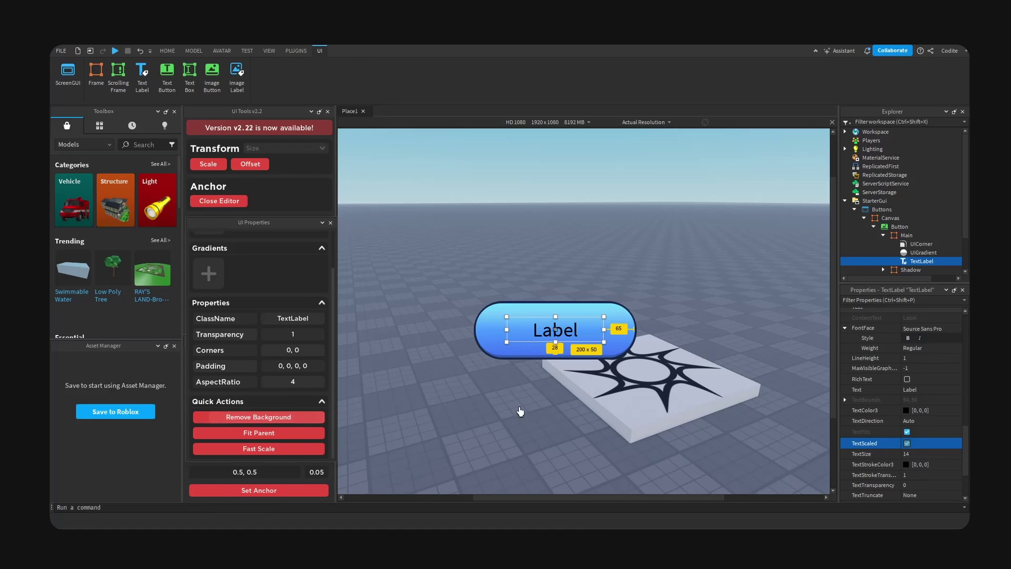
Step: Set the TextLabel's font to Fredoka One and its text color to white (255, 255, 255)
left_click(945, 328)
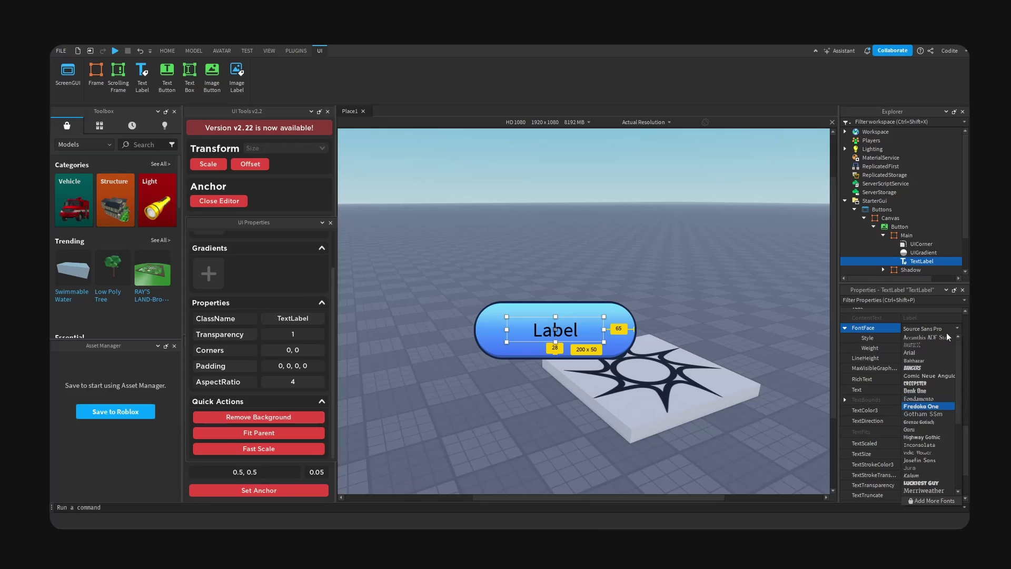
left_click(943, 406)
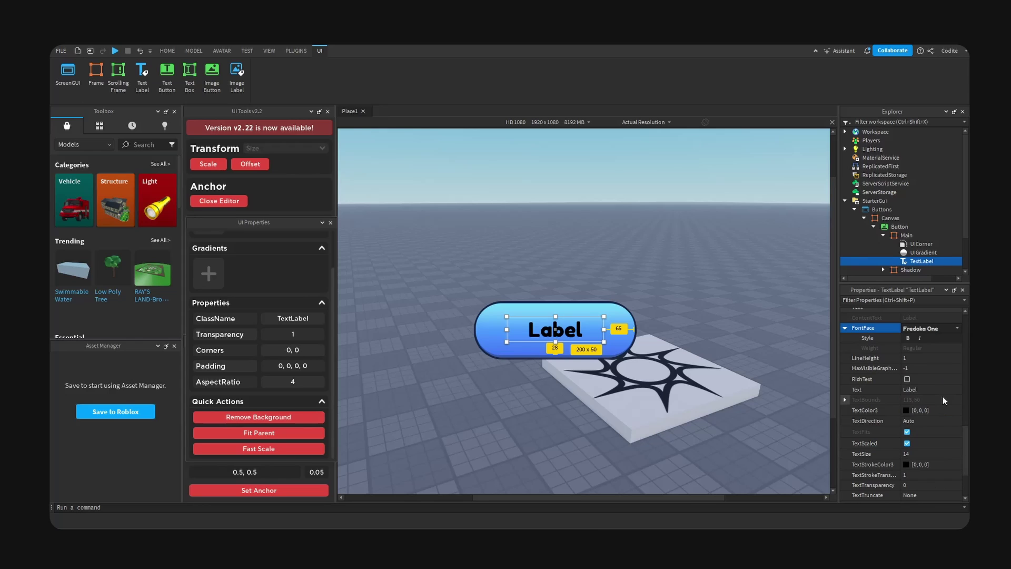
left_click(906, 410)
left_click(491, 273)
left_click(578, 368)
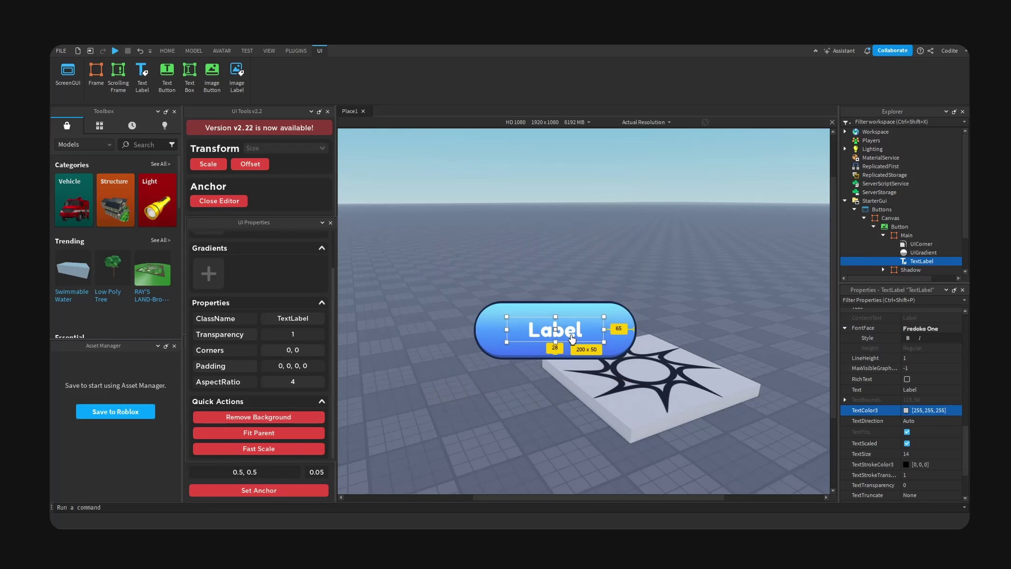
Step: Change the label's text to "Play", enlarge it to about 224 x 56 pixels and re-center it in the Main frame
double_click(572, 339)
type("Play")
key("Return")
left_click_drag(604, 316, 615, 313)
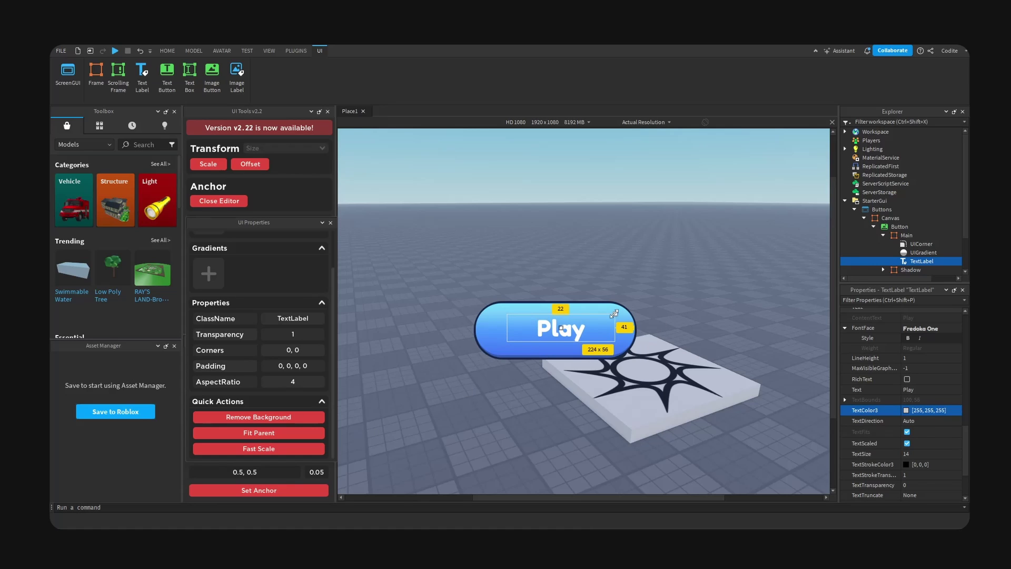
left_click(291, 490)
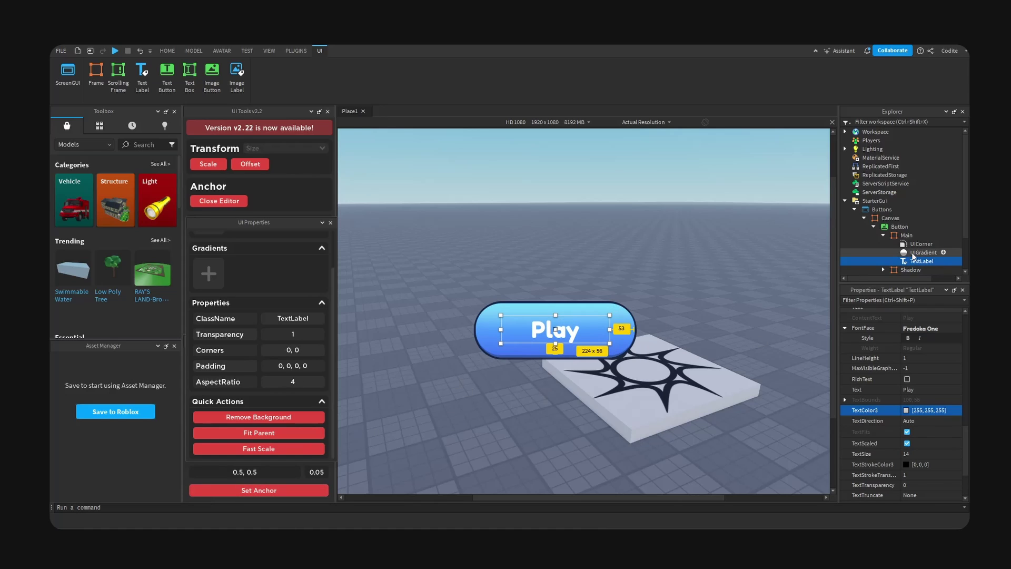
Step: Add a UIStroke to the TextLabel and set its thickness to 3
scroll(916, 250, "down", 1)
left_click(941, 236)
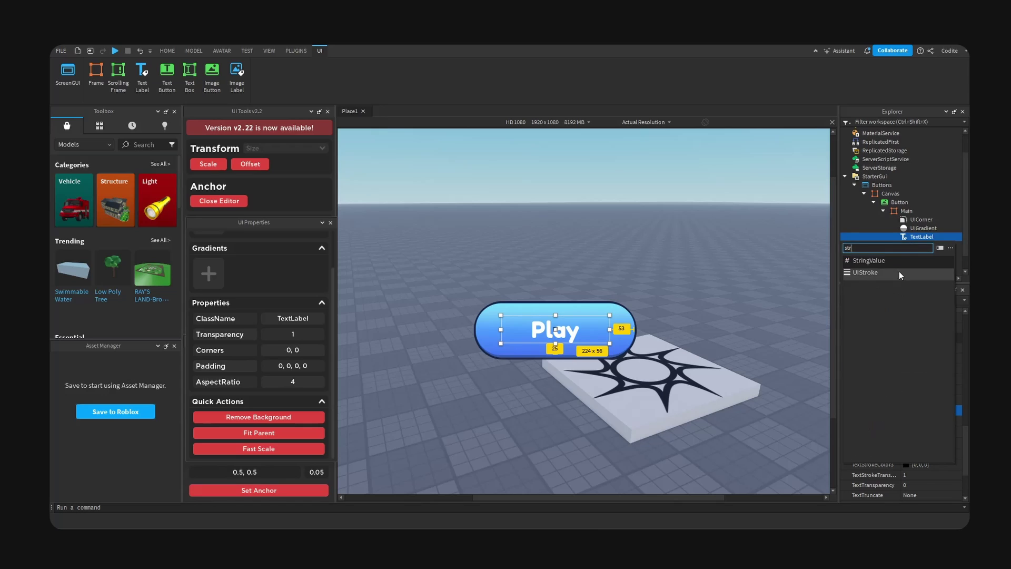
left_click(899, 270)
left_click(942, 354)
type("3")
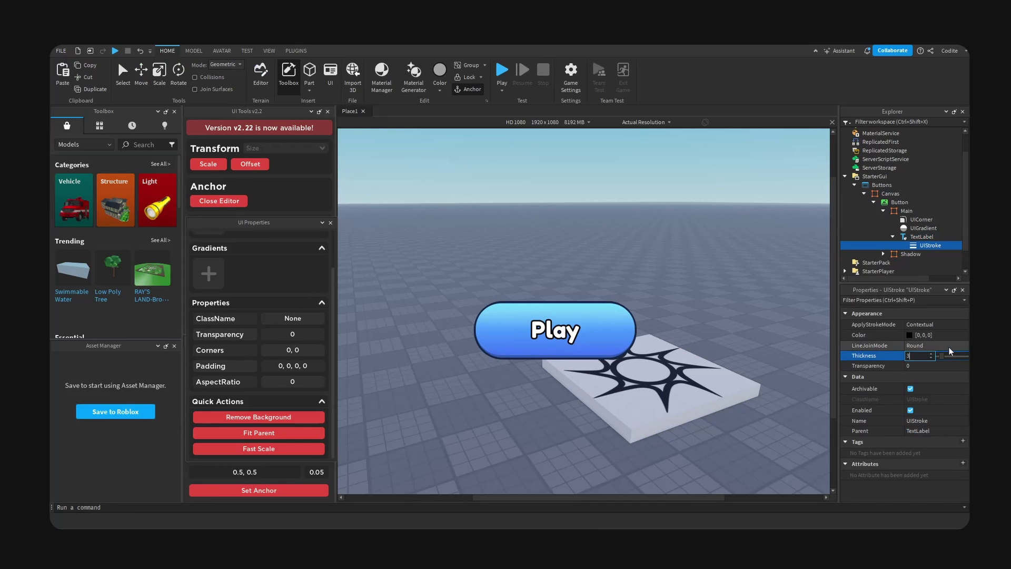
Step: Set the text stroke's color to dark blue (37, 52, 88), using a blue sampled from the button
left_click(911, 335)
left_click_drag(582, 187, 817, 201)
left_click(784, 258)
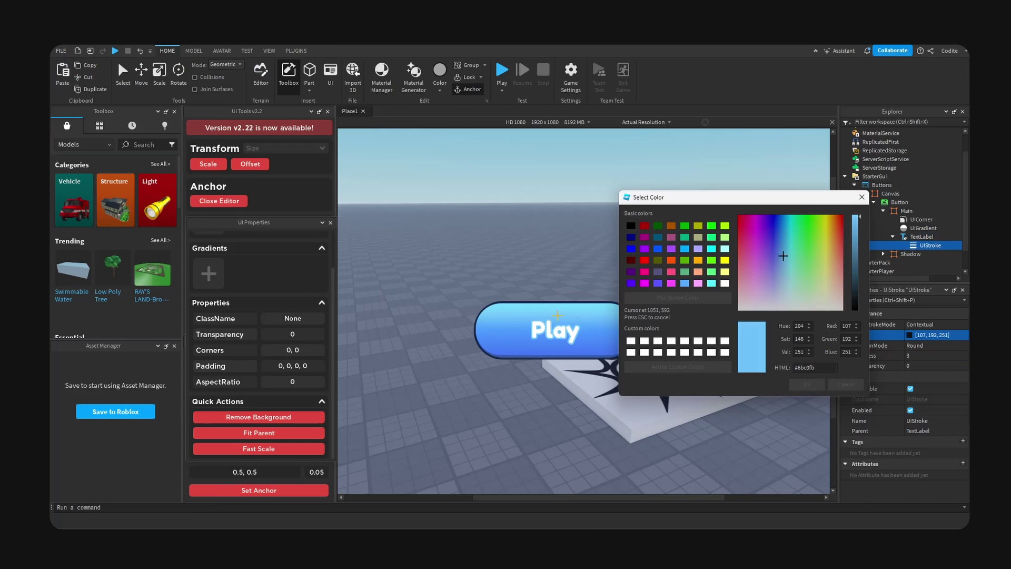
left_click(777, 254)
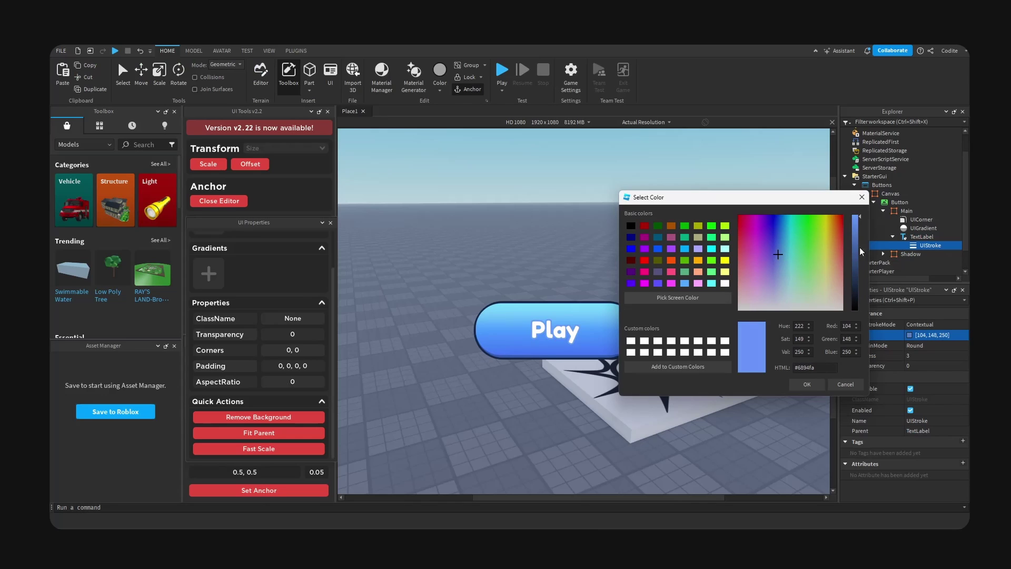
left_click_drag(859, 247, 854, 277)
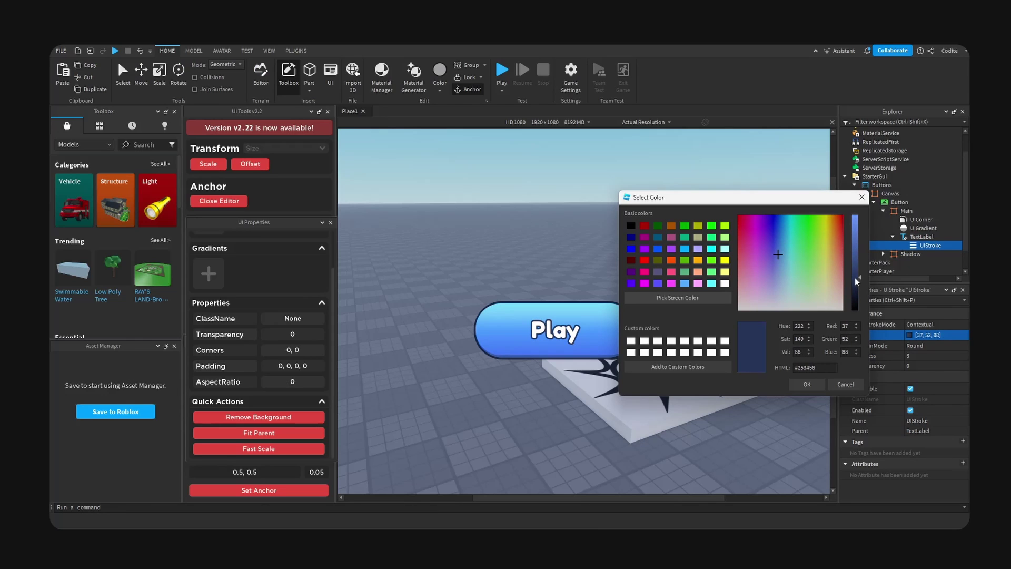
left_click(808, 384)
Step: Set the text stroke's transparency to 0.7
left_click(953, 365)
type(".5")
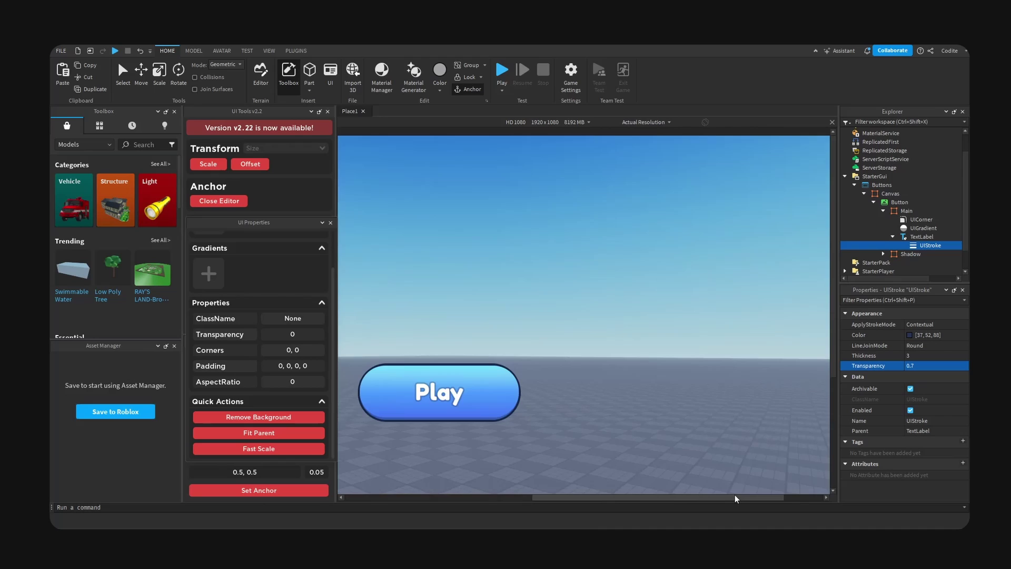
left_click_drag(734, 495, 667, 492)
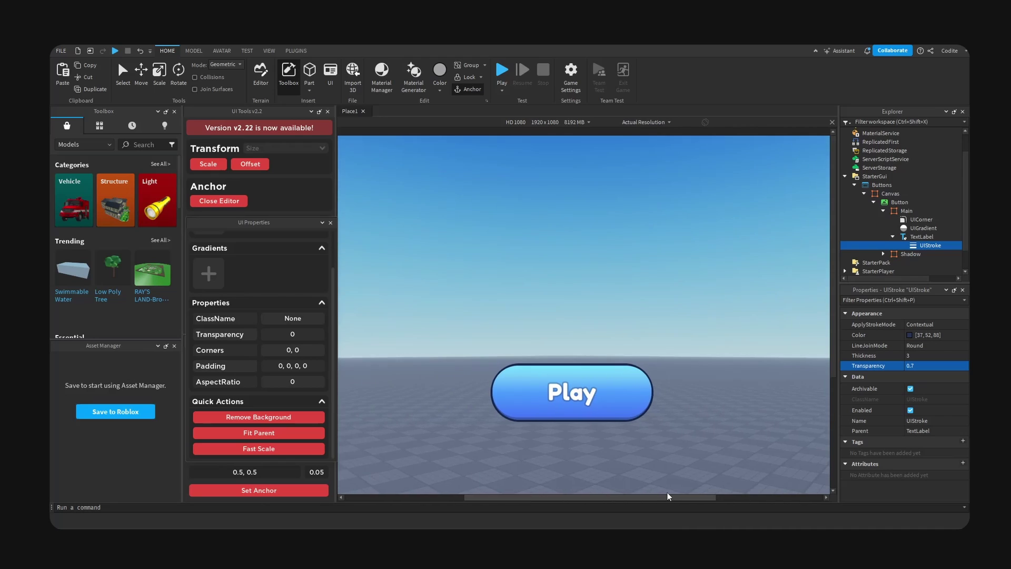
left_click_drag(834, 333, 830, 379)
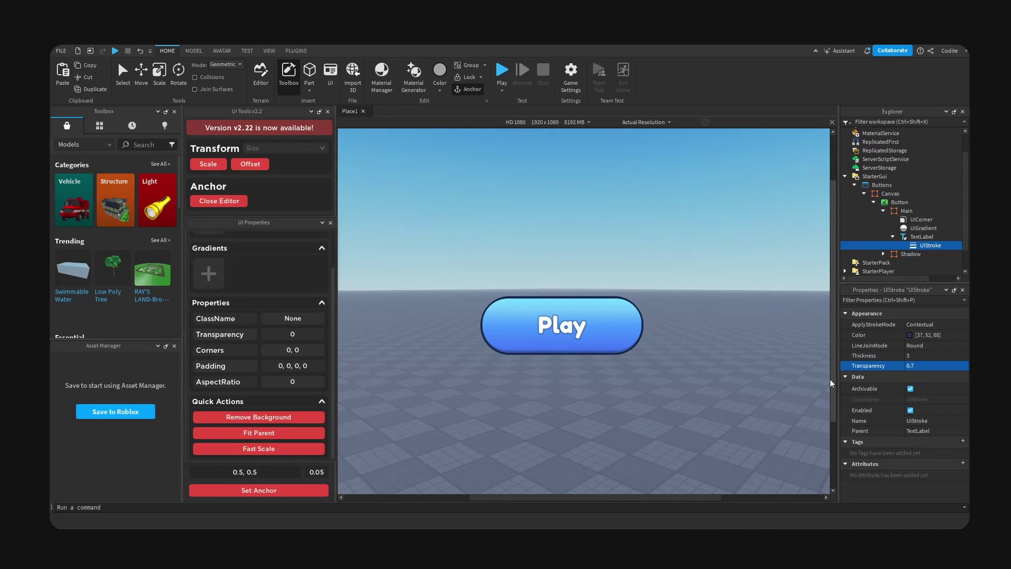